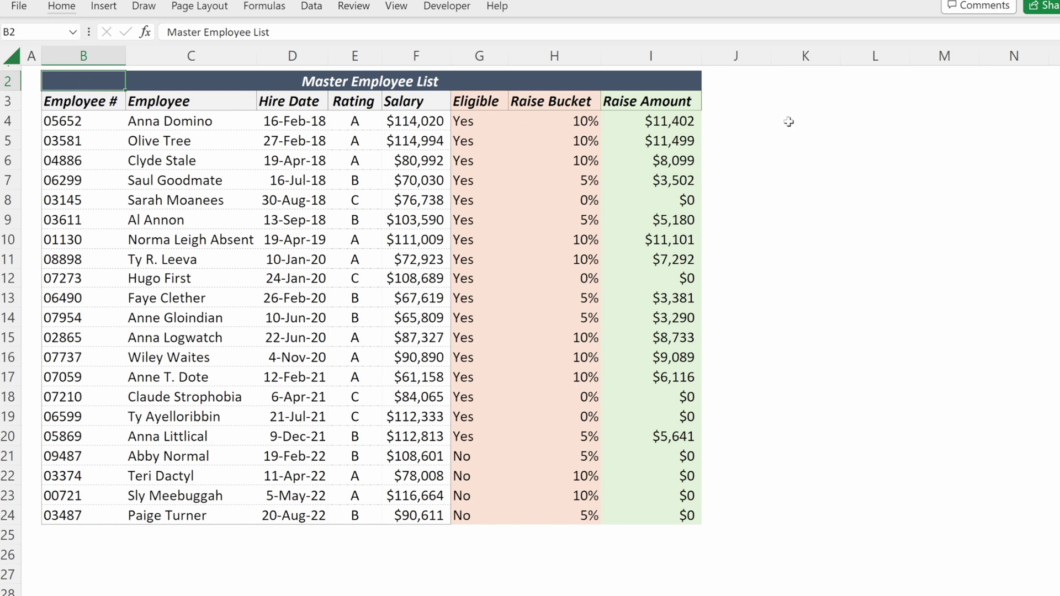
- In K4, enter =FILTER(C4:C24,I4:I24>10000) to spill the names with raises over 10000
left_click(789, 122)
type("=fil")
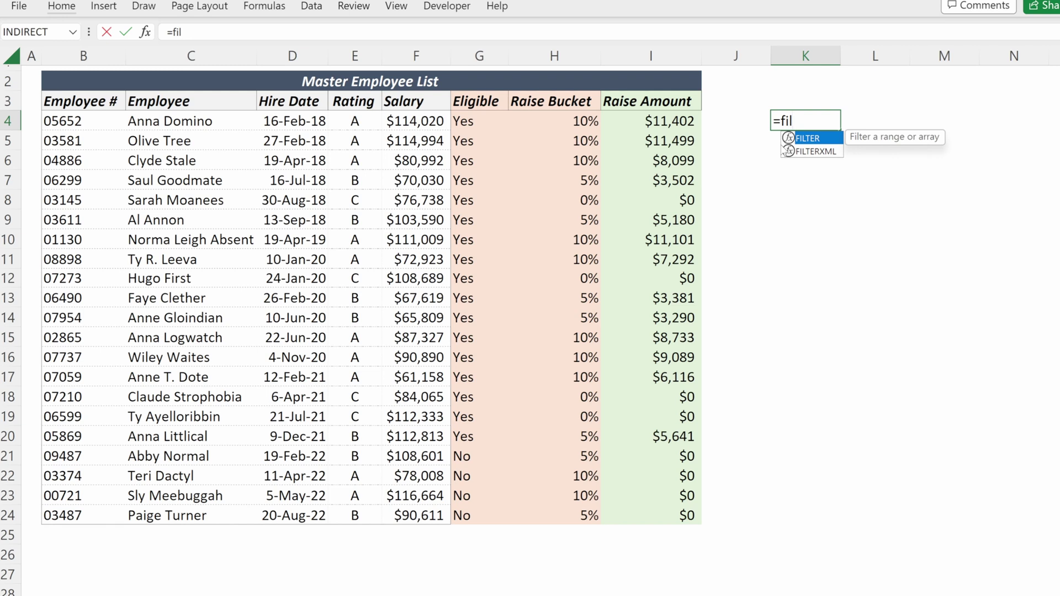
key("Tab")
key("Left")
key("Left")
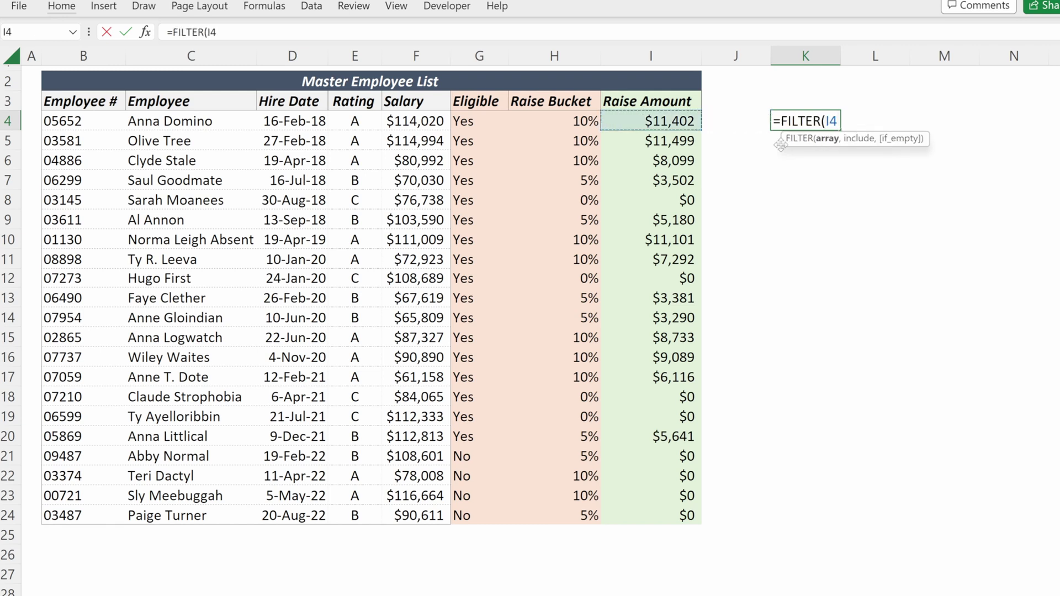
key("Left")
key("Left")
key("Left")
key("Left")
key("Left")
key("Left")
key("ctrl+shift+Down")
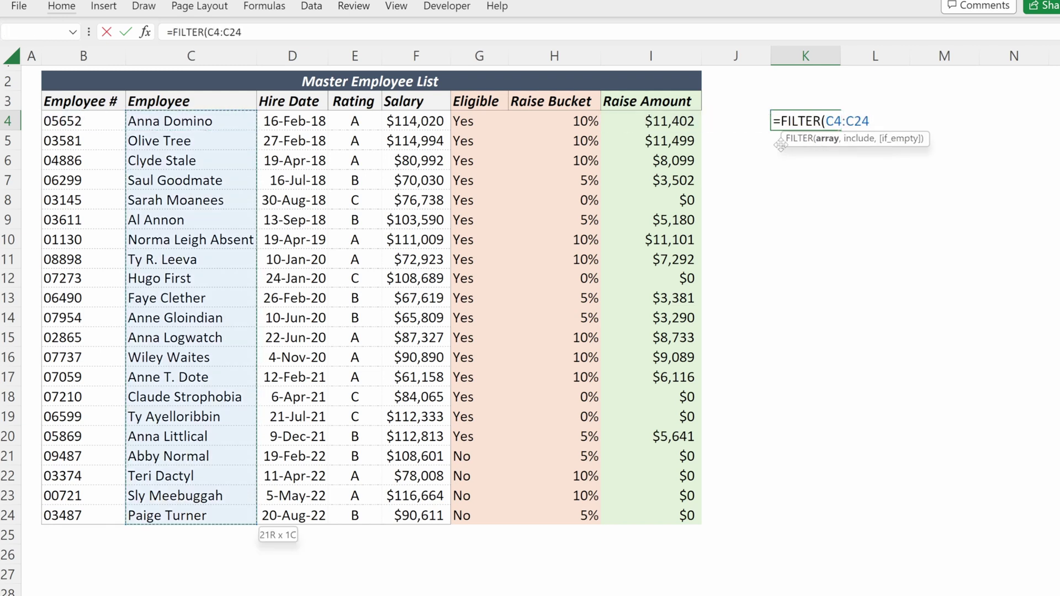
type(",")
key("Left")
key("Left")
key("ctrl+shift+Down")
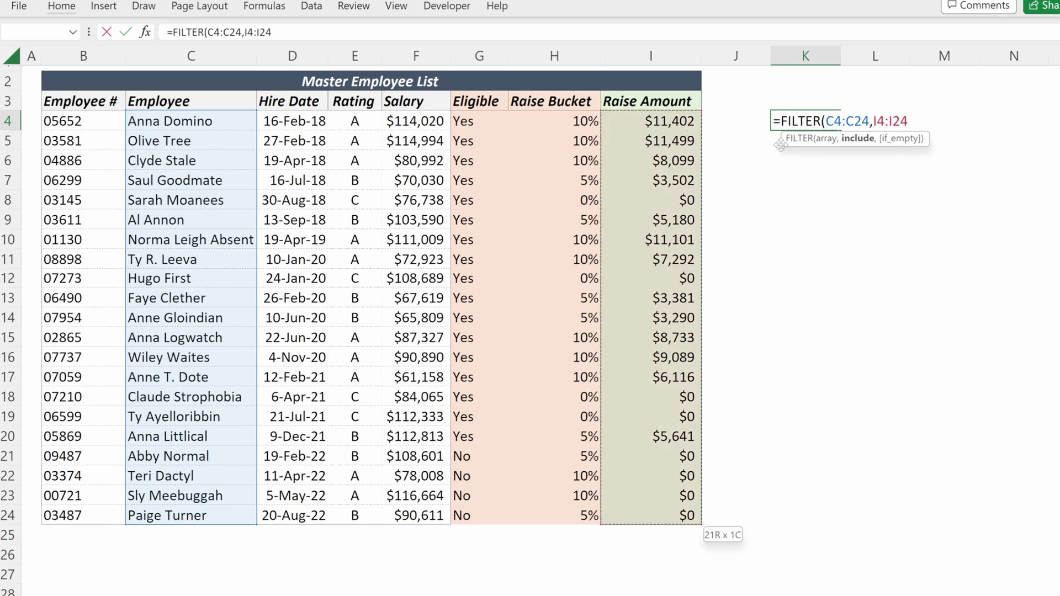
type(">10000")
key("Return")
key("shift+Up")
key("shift+Down")
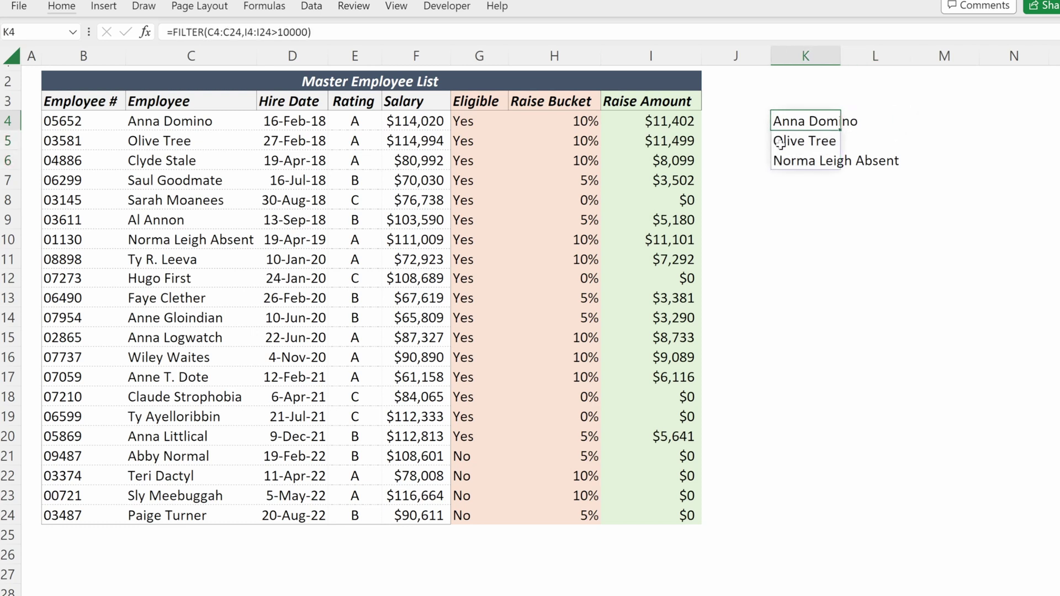
- Change the condition to I4:I24<5000, then select and cut the spilled name list
key("F2")
key("Left")
key("shift+Left")
key("shift+Left")
key("shift+Left")
key("shift+Left")
key("shift+Left")
key("shift+Left")
type("<")
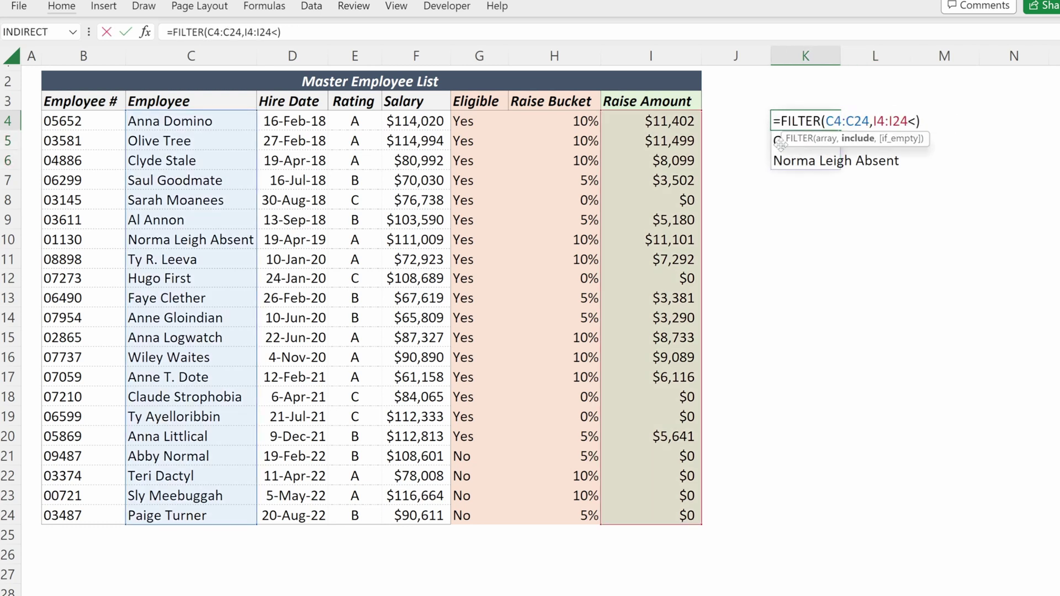
type("5000")
key("Return")
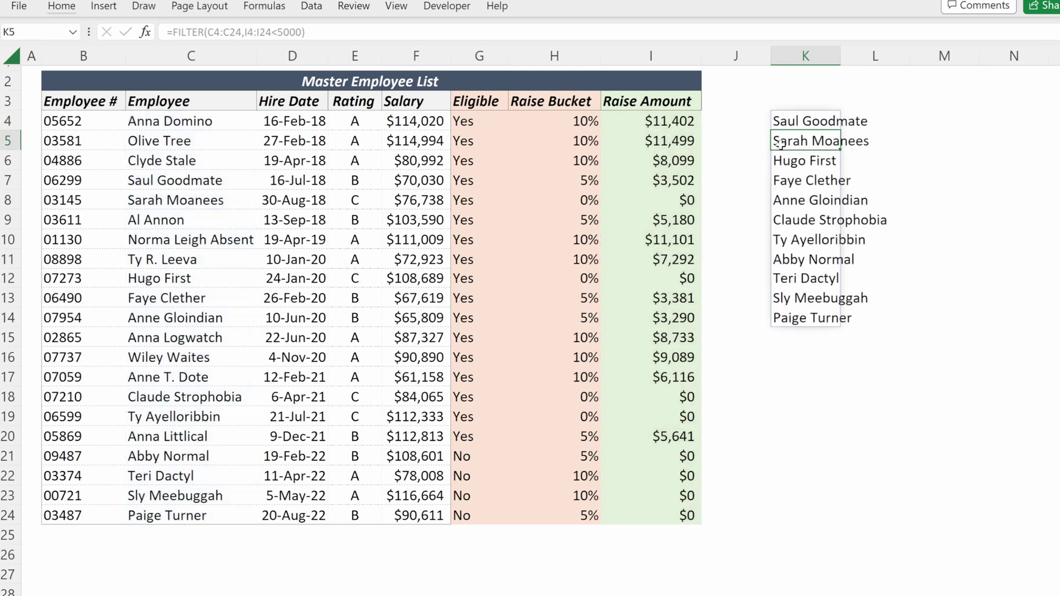
key("Up")
key("ctrl+shift+Down")
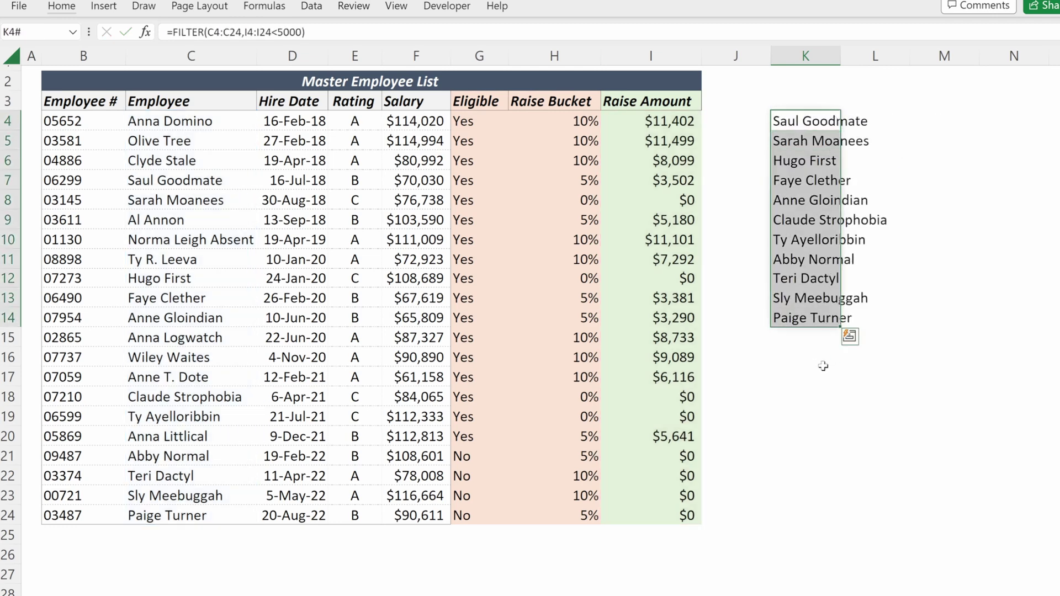
key("ctrl+x")
- Paste the FILTER name list at K26 and turn on filtering for the master table
left_click(796, 550)
key("ctrl+v")
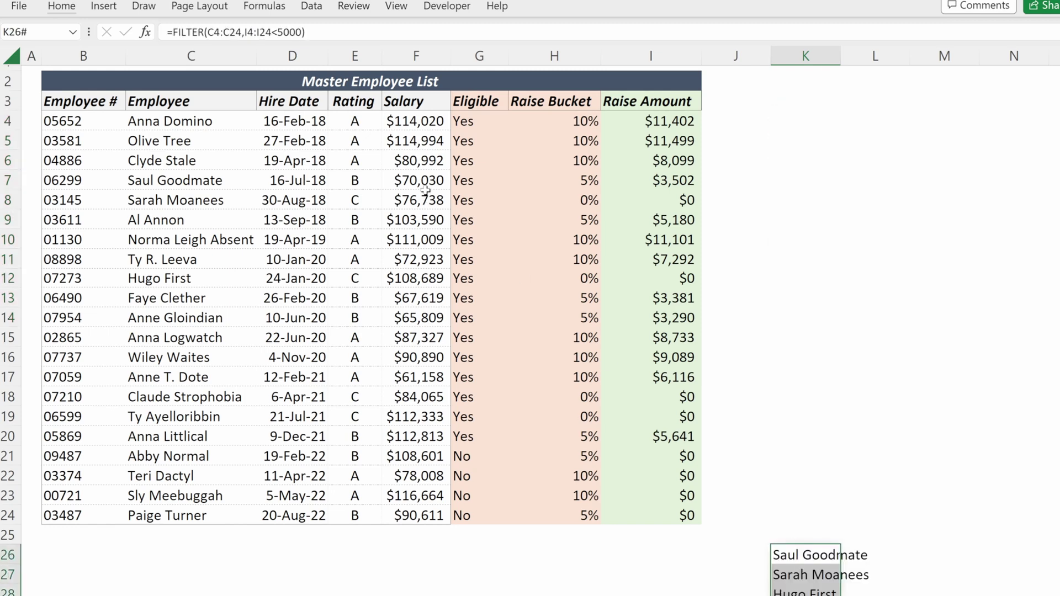
left_click(425, 194)
key("alt+a")
key("t")
- Filter the Raise Amount column to values less than 5000
key("Left")
key("Left")
key("Left")
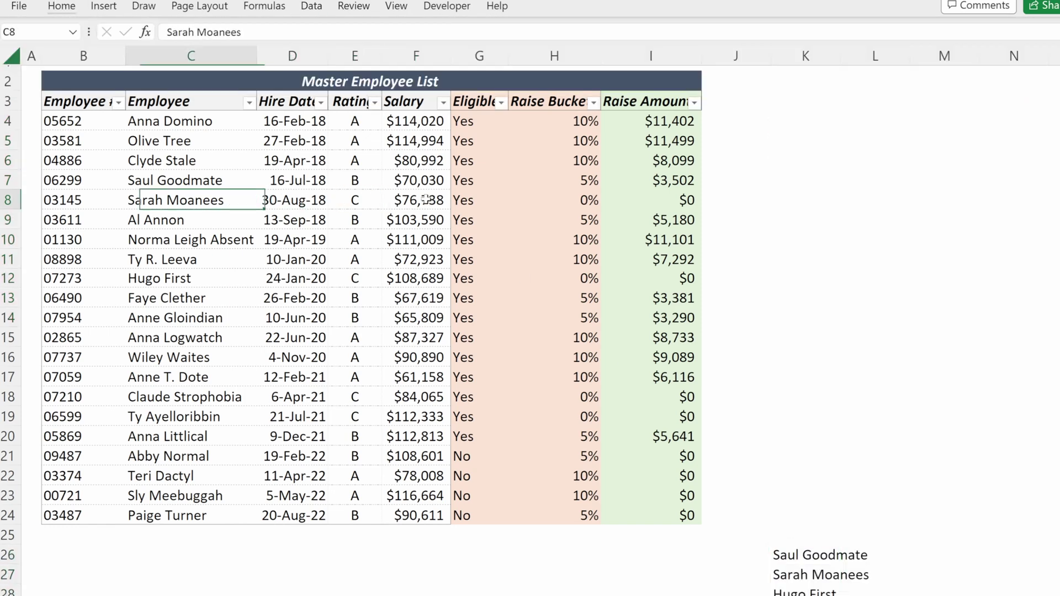
key("ctrl+Up")
key("Right")
key("Right")
key("Right")
key("Right")
key("Right")
key("Right")
key("alt+Down")
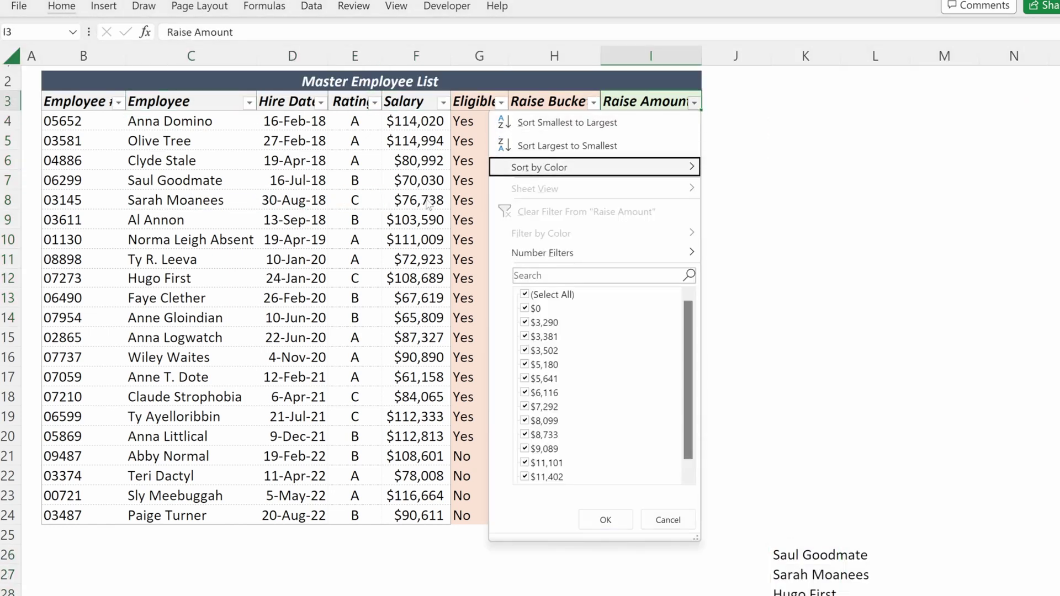
key("Down")
key("Down")
key("Down")
key("Right")
key("Down")
key("Down")
key("Down")
key("Down")
key("Return")
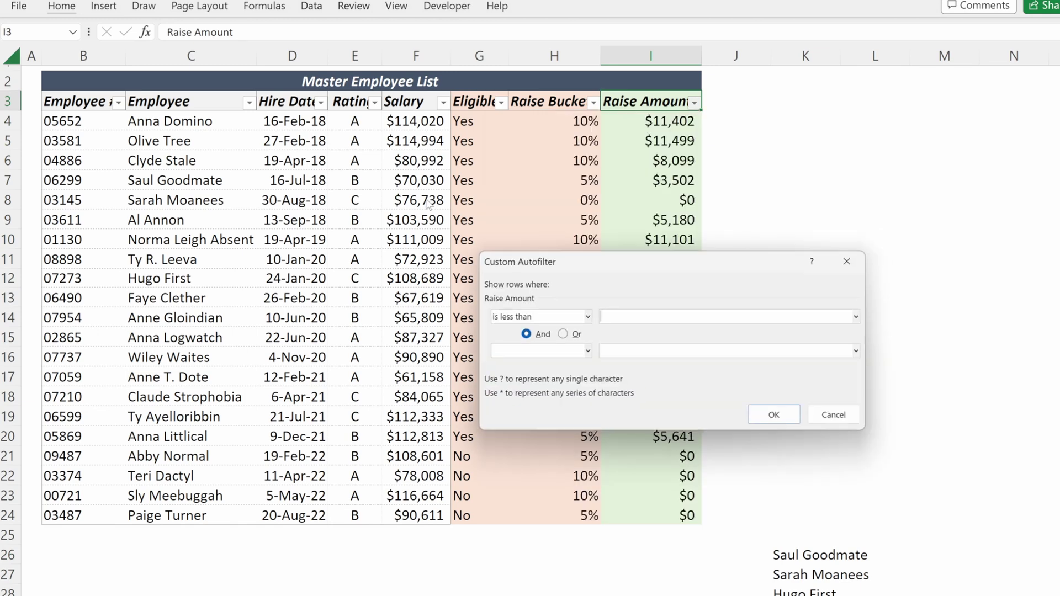
type("5000")
key("Return")
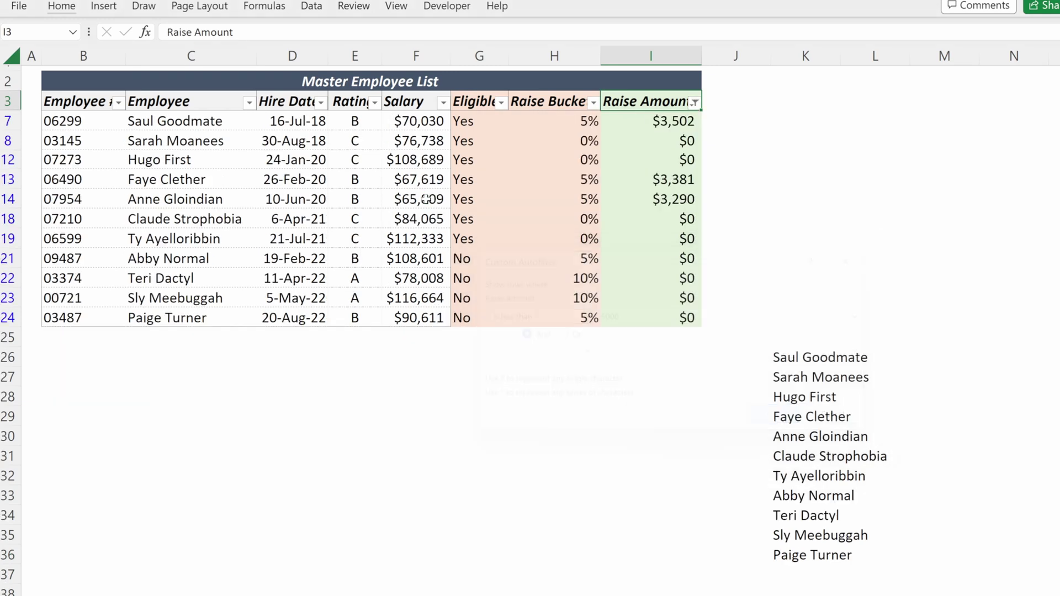
- Select the filtered employee names and the K26 list to compare them
left_click(199, 130)
left_click_drag(199, 130, 194, 315)
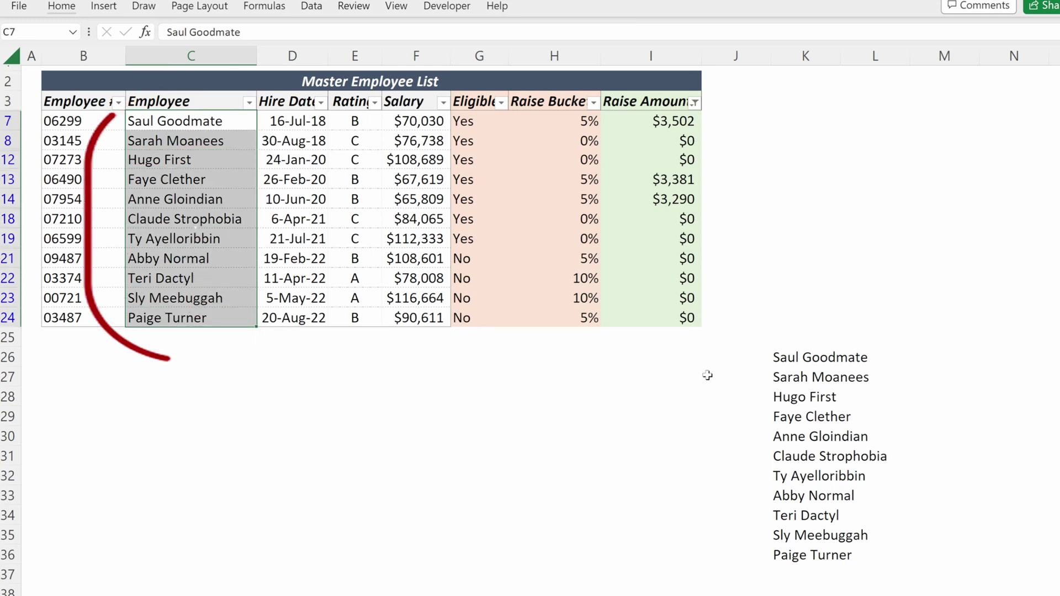
mouse_move(797, 357)
left_mouse_down()
mouse_move(794, 573)
mouse_move(812, 557)
left_mouse_up()
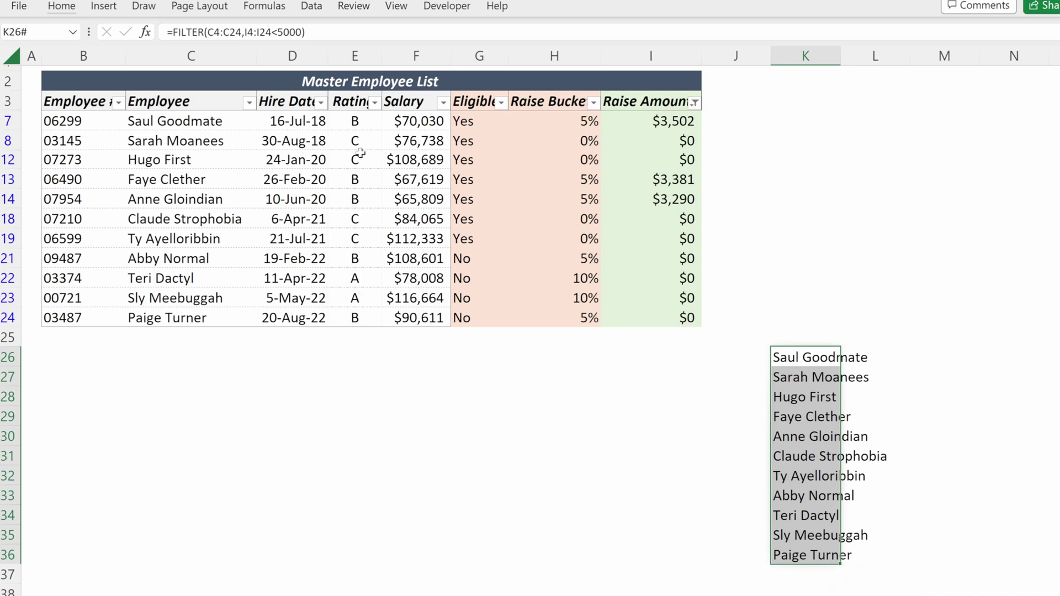
left_click(361, 105)
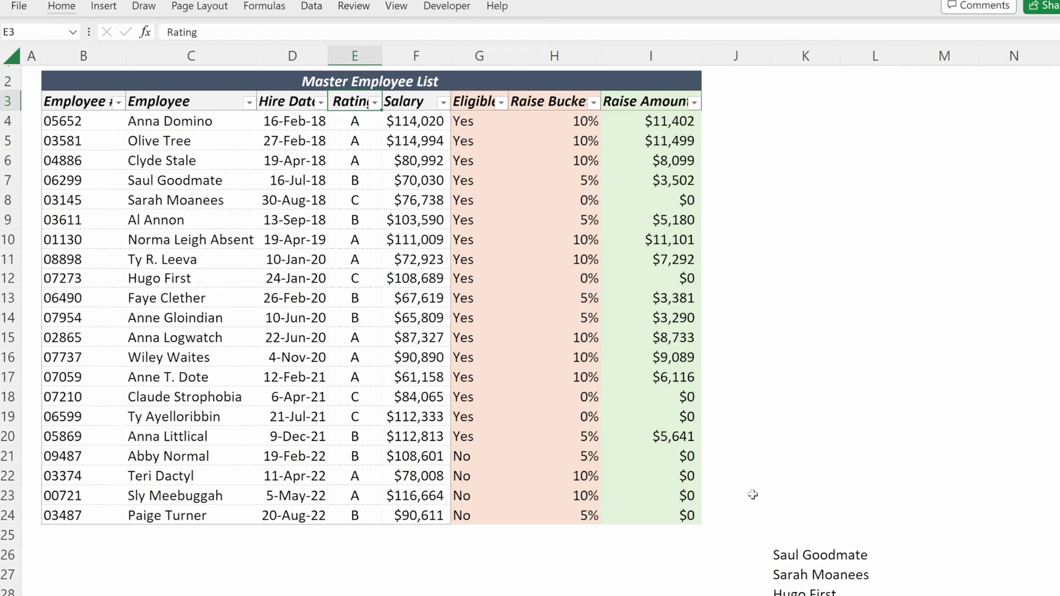
- Delete the FILTER list at K26 and copy the sheet as Master Employee List (2)
left_click(789, 556)
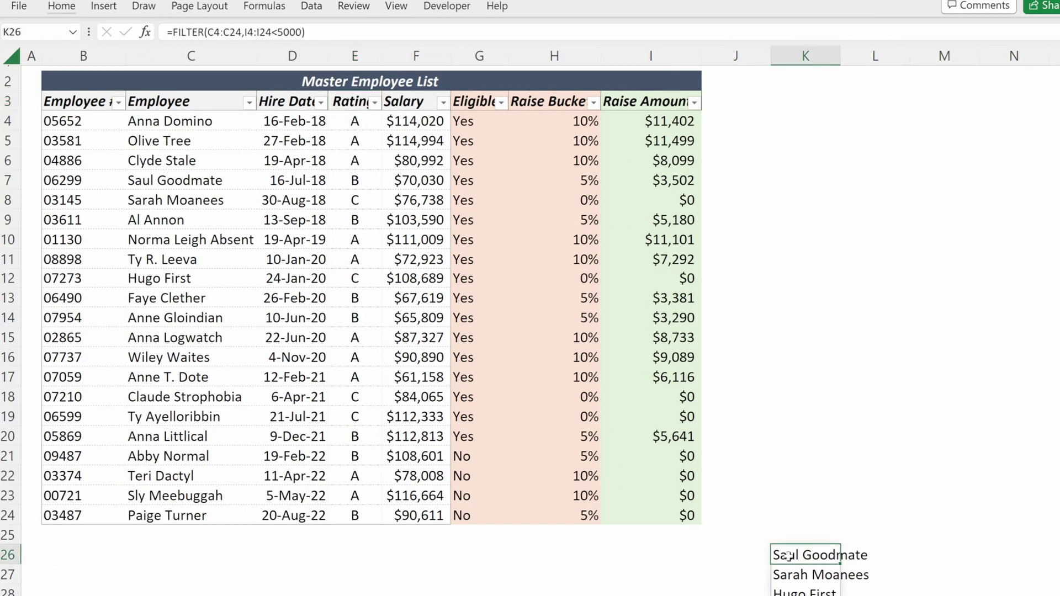
key("Delete")
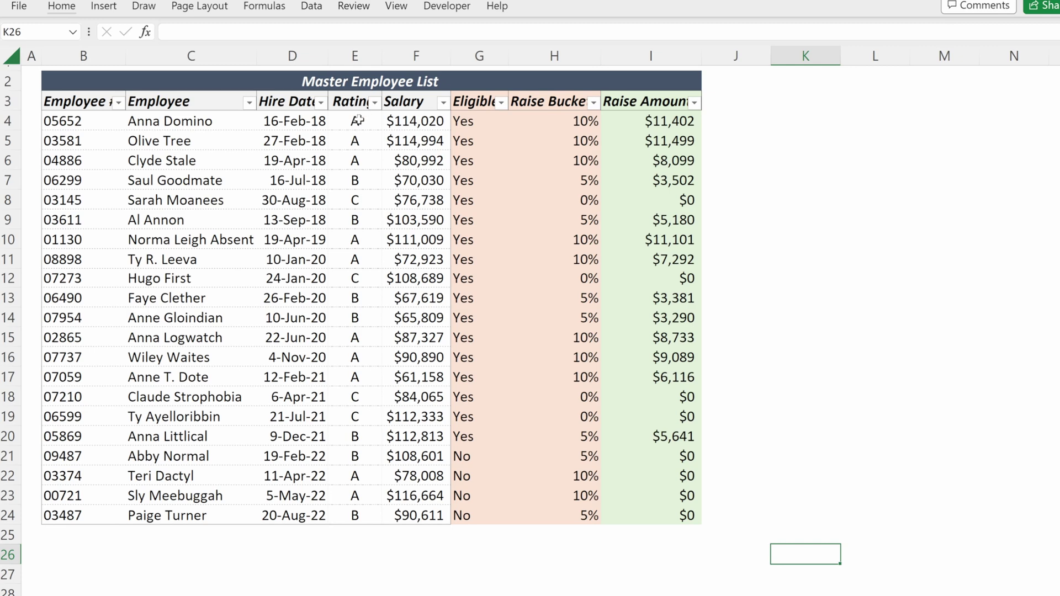
left_click_drag(357, 121, 356, 160)
left_click(355, 180)
left_click(356, 200)
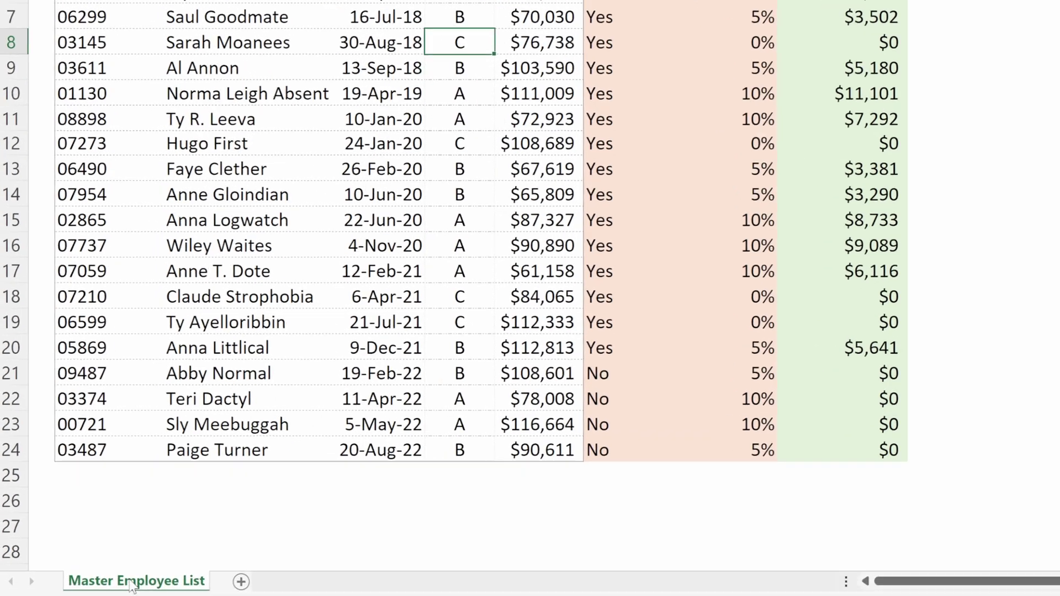
left_click_drag(159, 577, 238, 577)
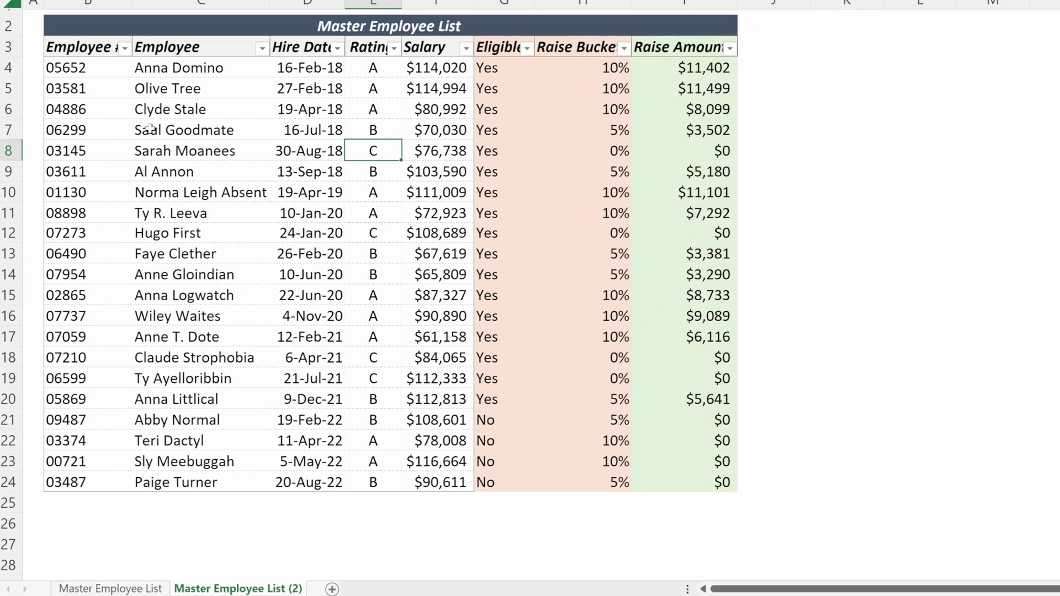
- Clear every employee row below the first one in the copied table
left_click(72, 118)
key("ctrl+shift+End")
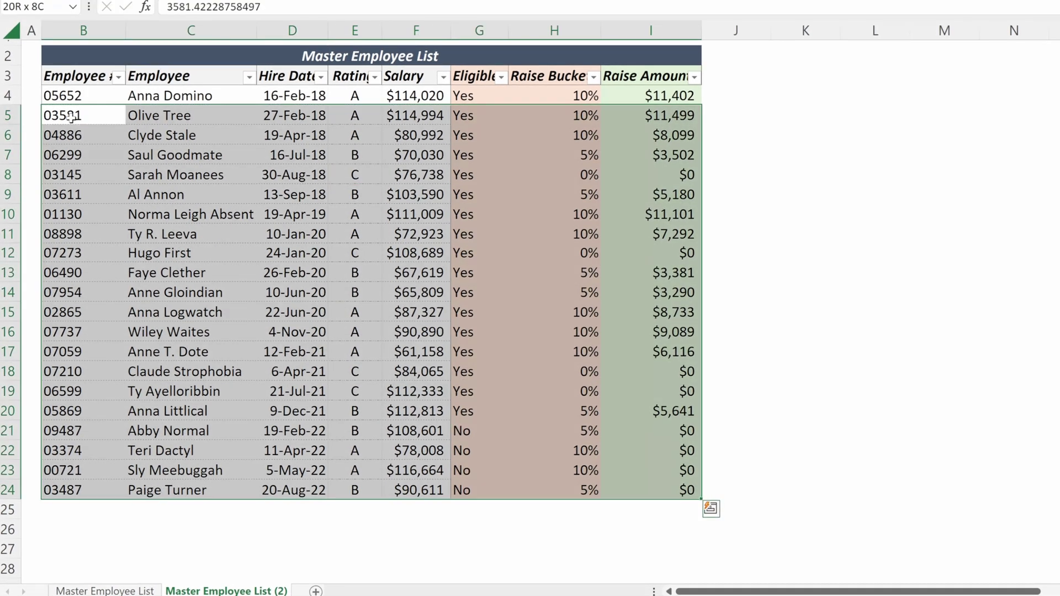
key("Delete")
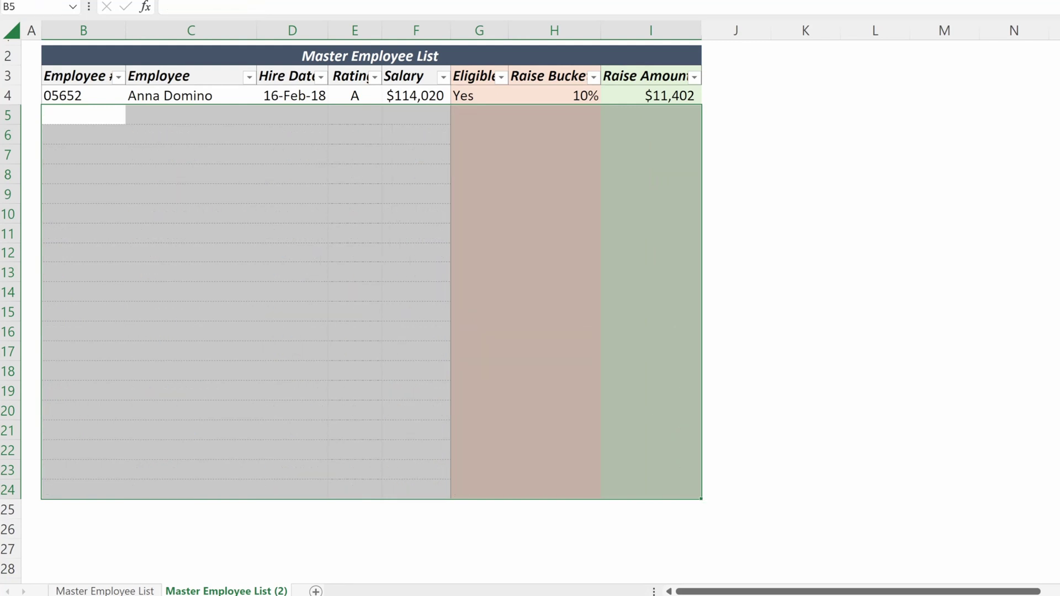
- Put the label Rating in K3 and the value A in K4, with a light yellow fill on K4
left_click(797, 78)
type("Rating")
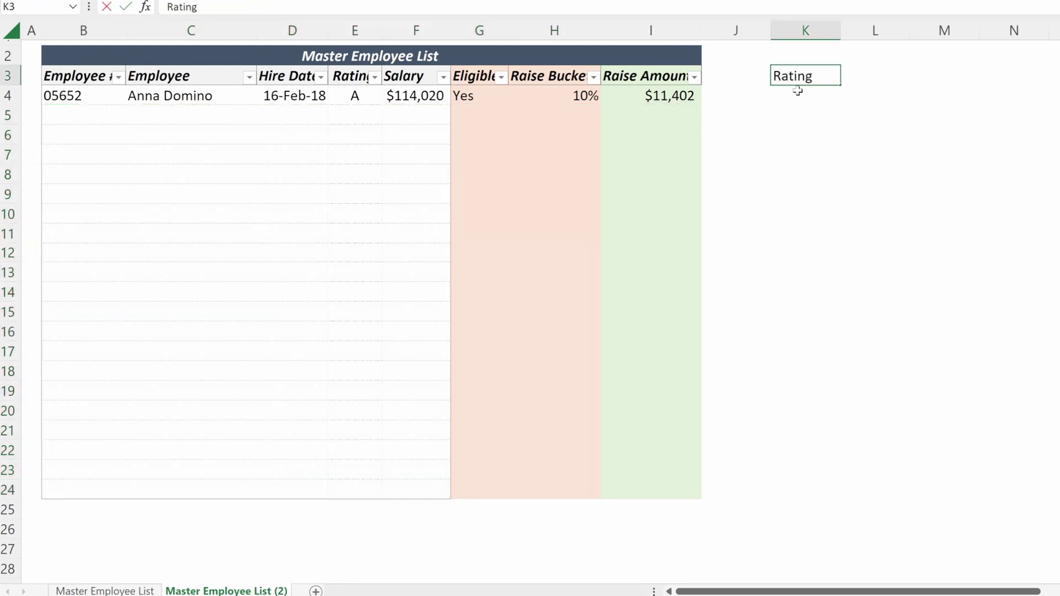
key("Return")
type("A")
key("Return")
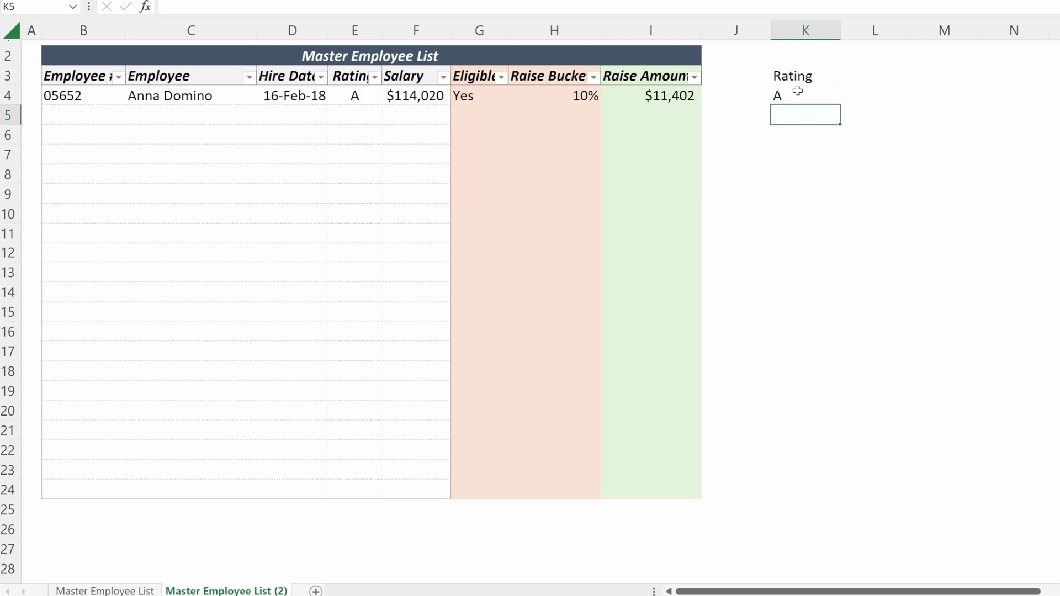
left_click(798, 91)
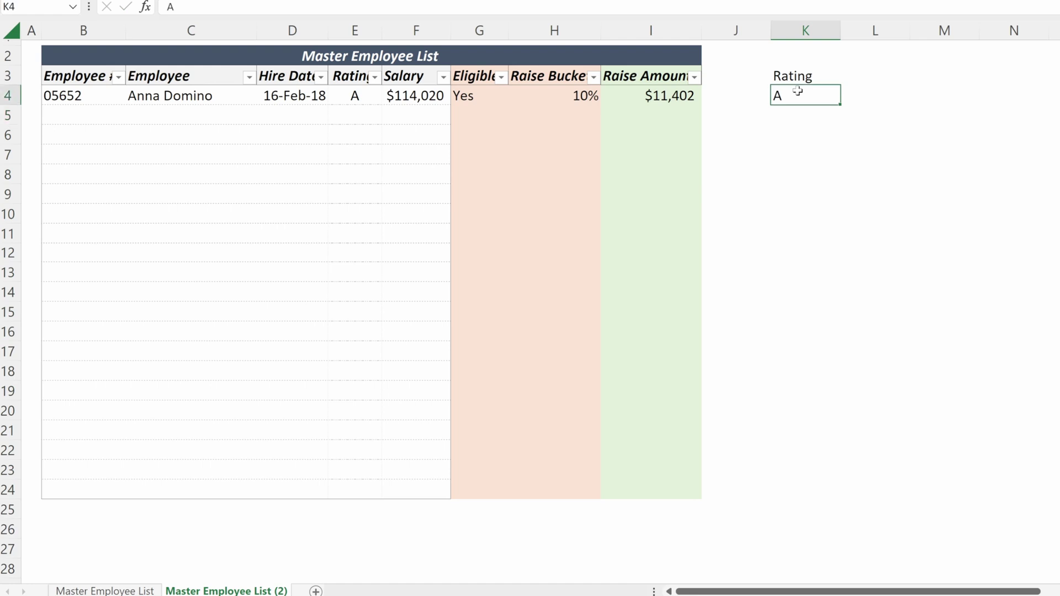
key("Return")
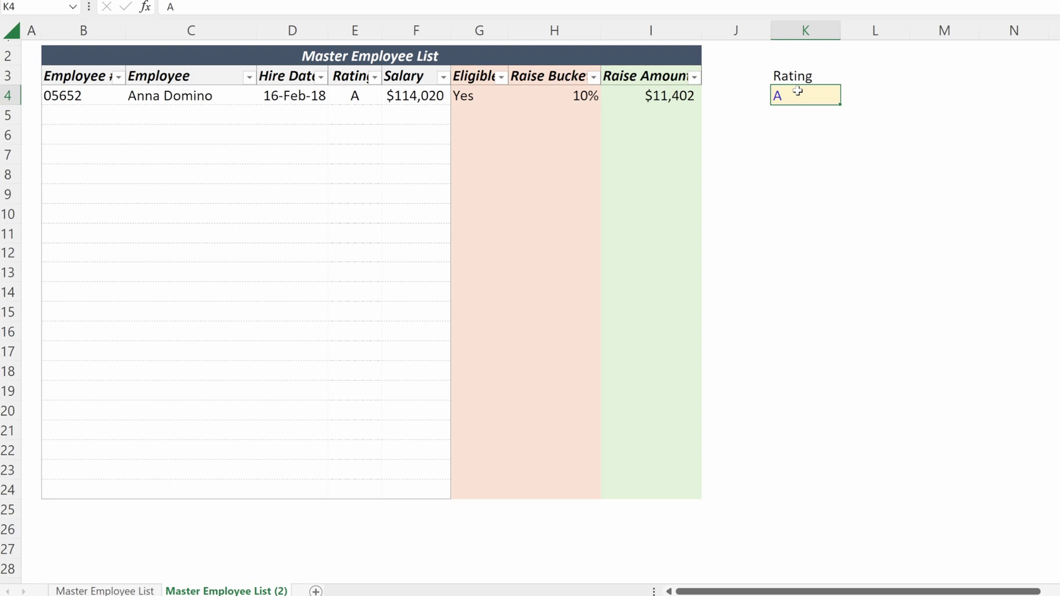
key("ctrl+Left")
key("ctrl+Left")
type("=fil")
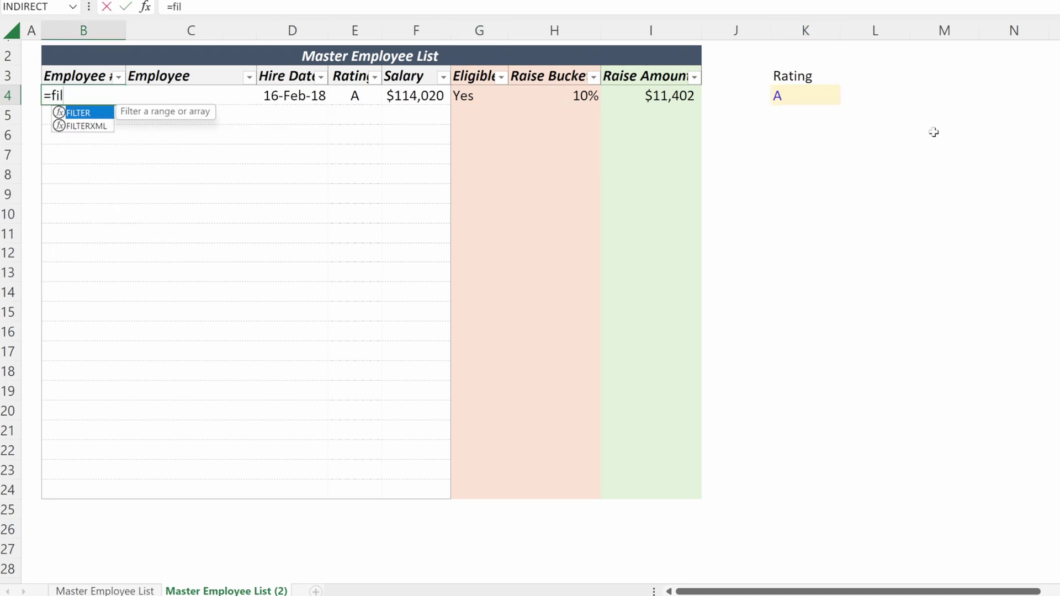
- In B4, enter =FILTER('Master Employee List'!B4:B24,'Master Employee List'!$E$4:$E$24=$K$4)
key("Tab")
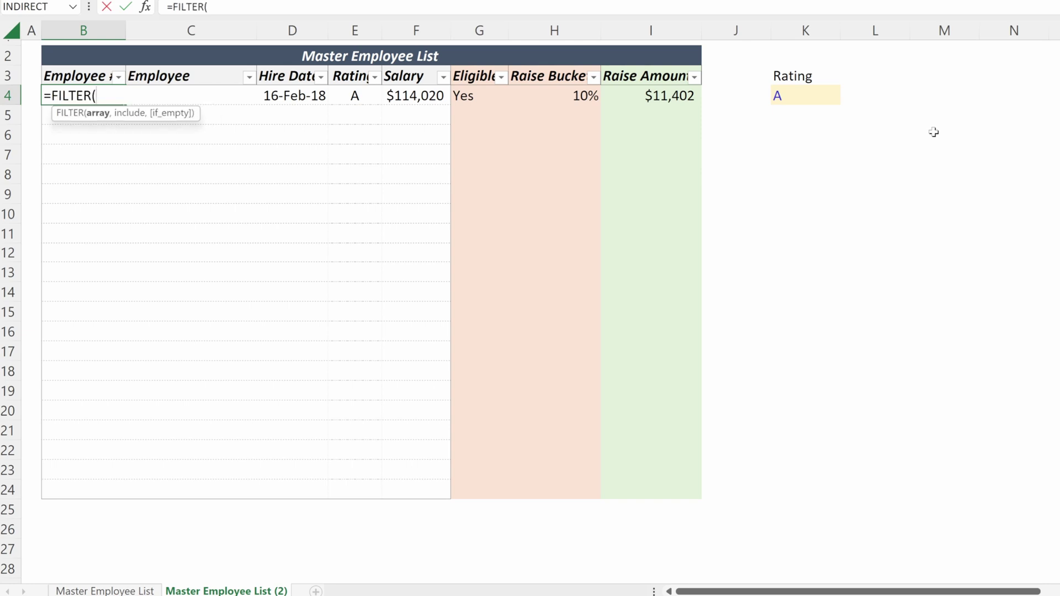
key("ctrl+Page_Up")
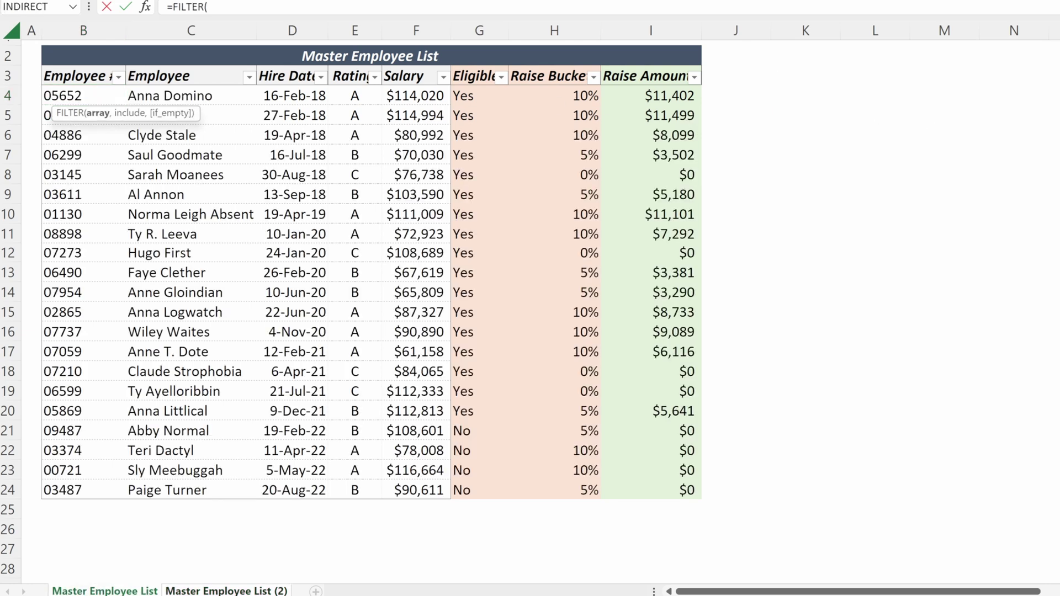
left_click(77, 92)
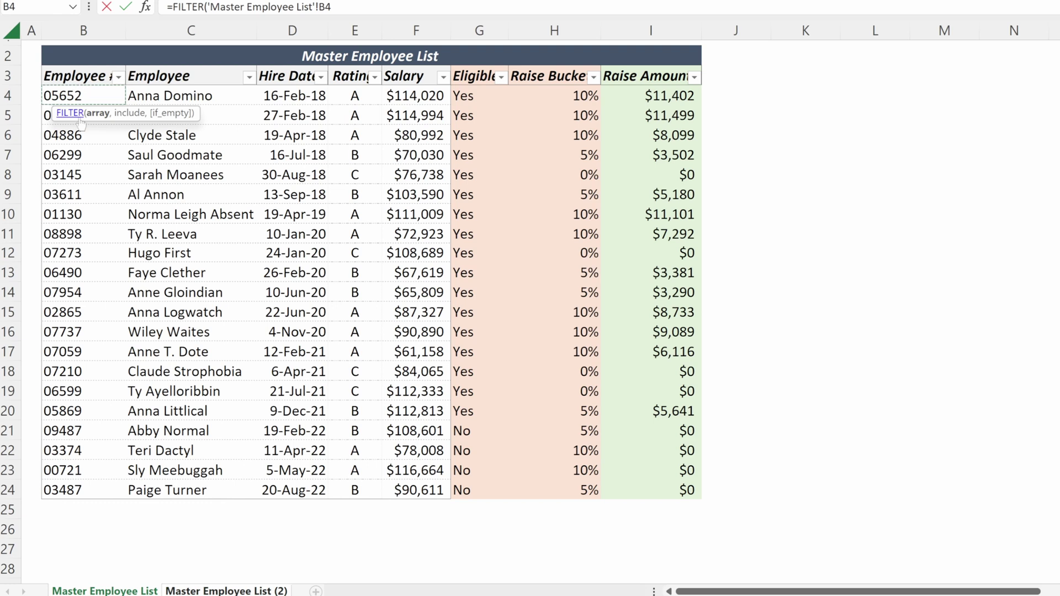
key("ctrl+shift+Down")
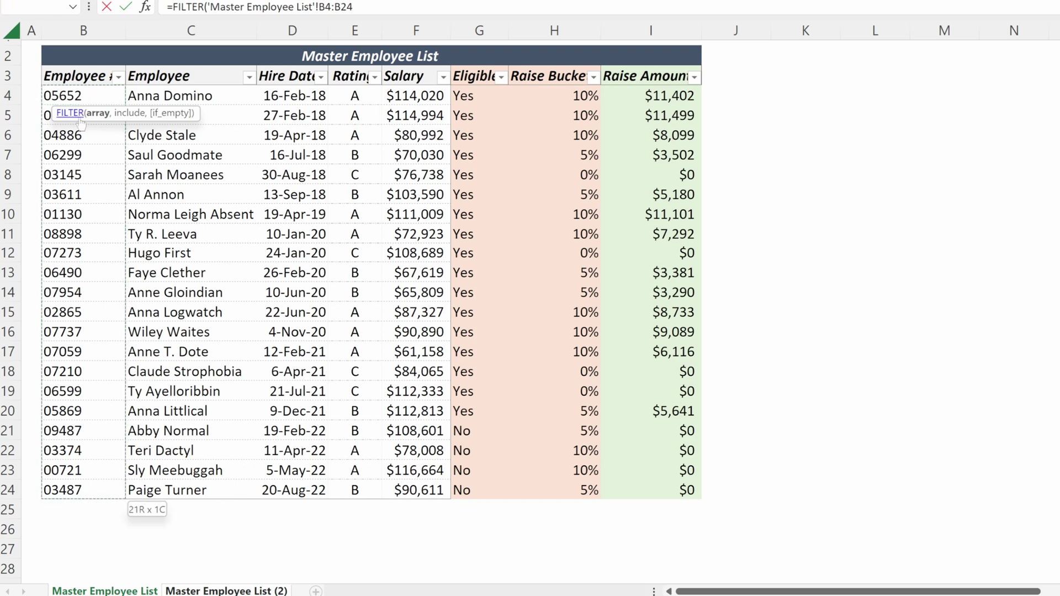
type(",")
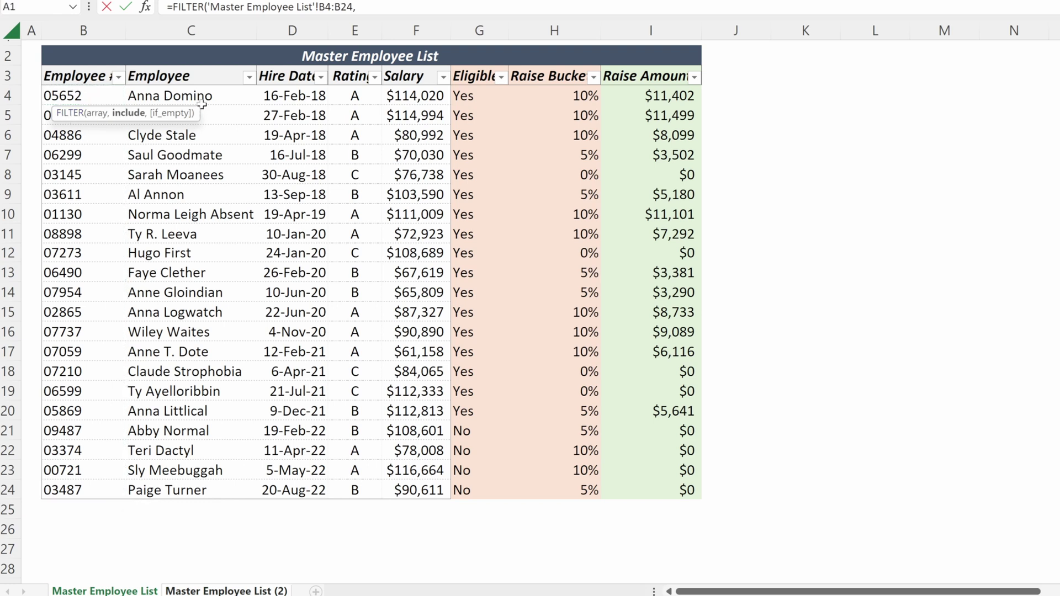
left_click(355, 96)
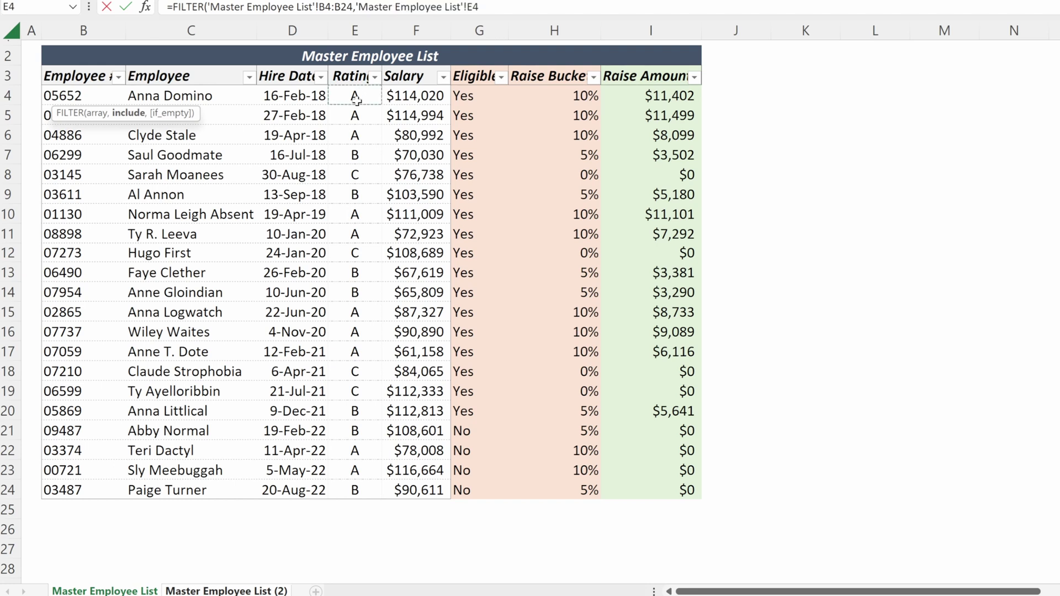
key("ctrl+shift+Down")
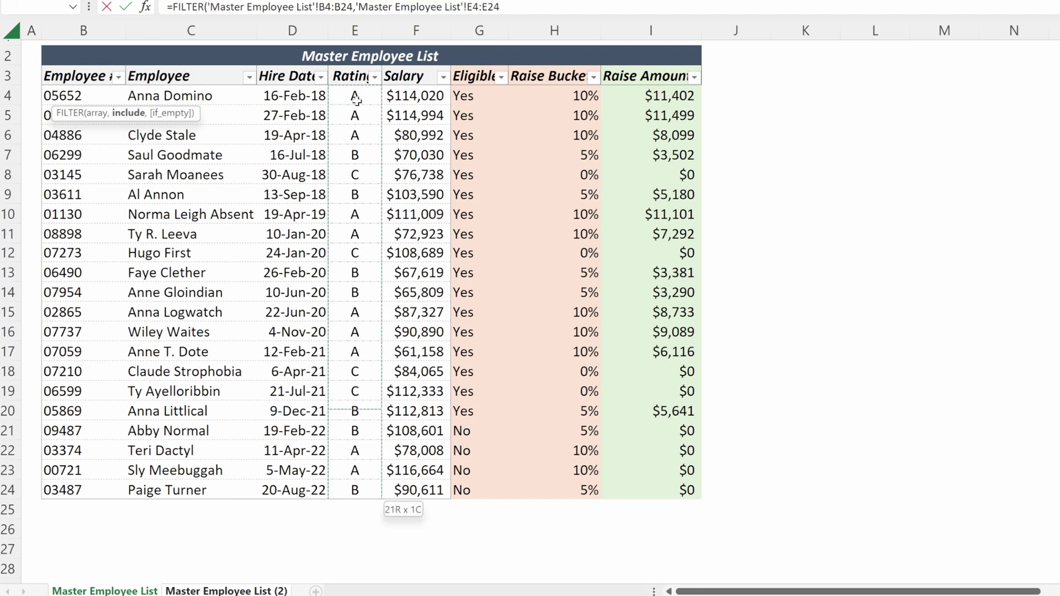
key("F4")
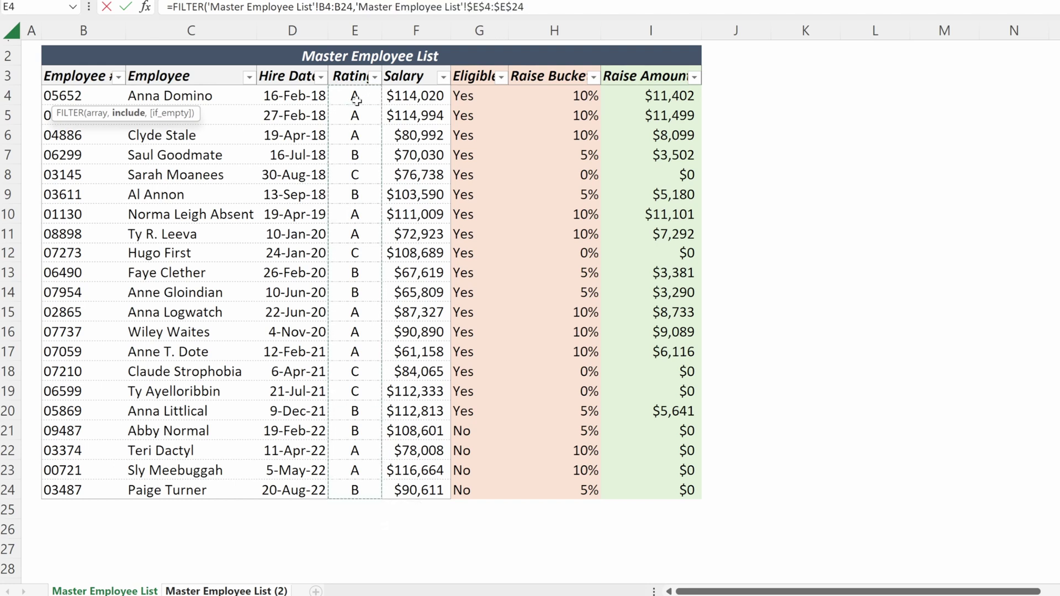
type("=")
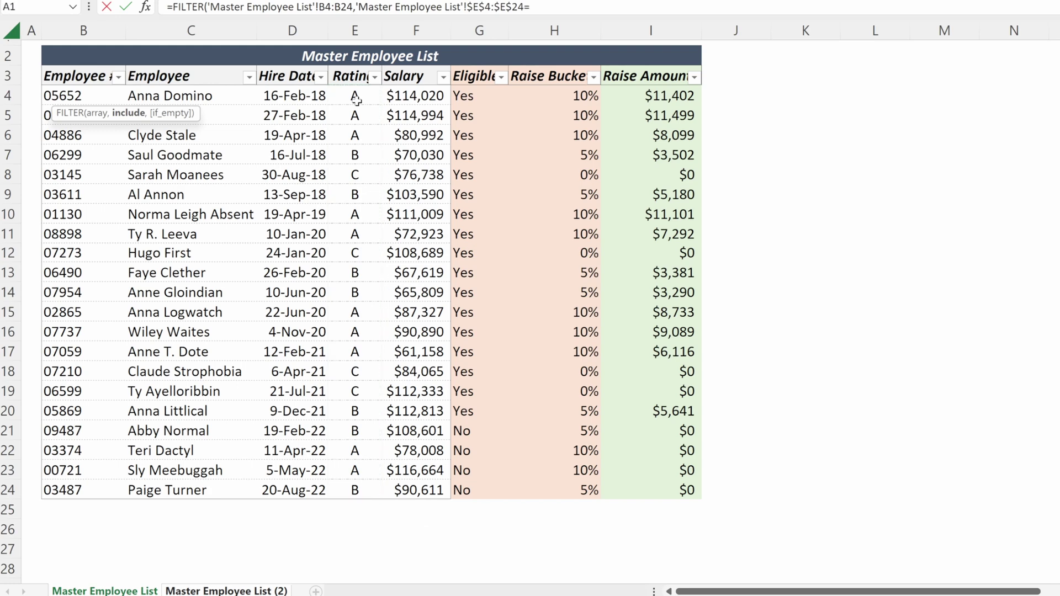
key("ctrl+Page_Down")
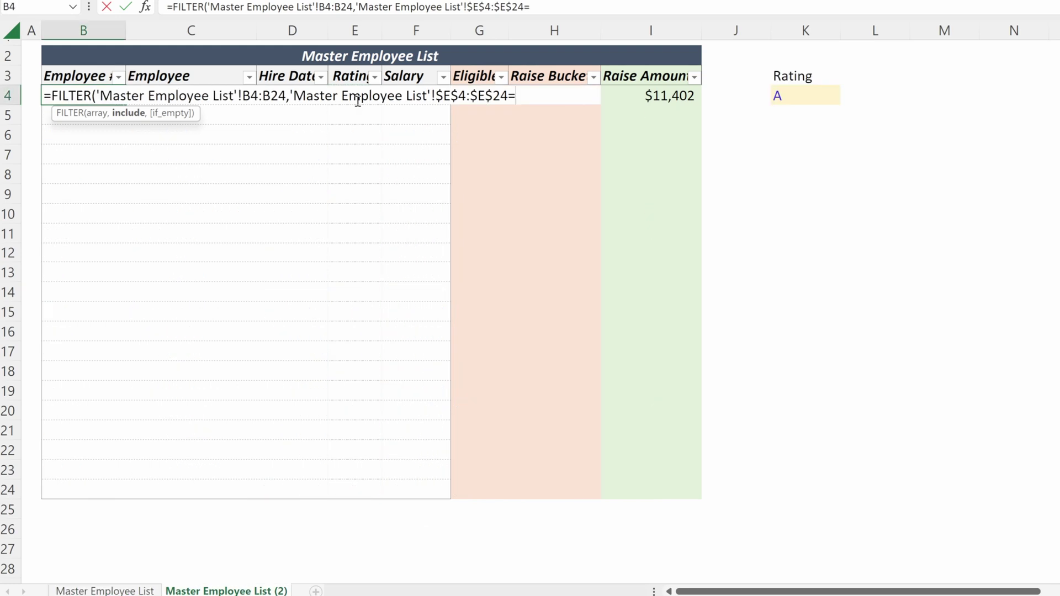
left_click(812, 103)
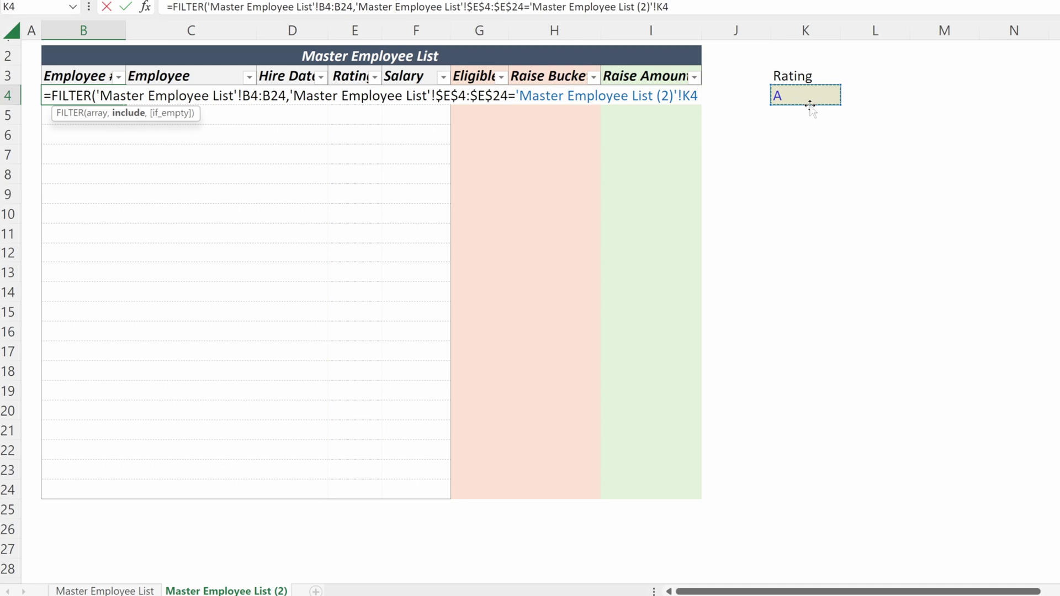
key("F4")
left_click_drag(652, 6, 532, 9)
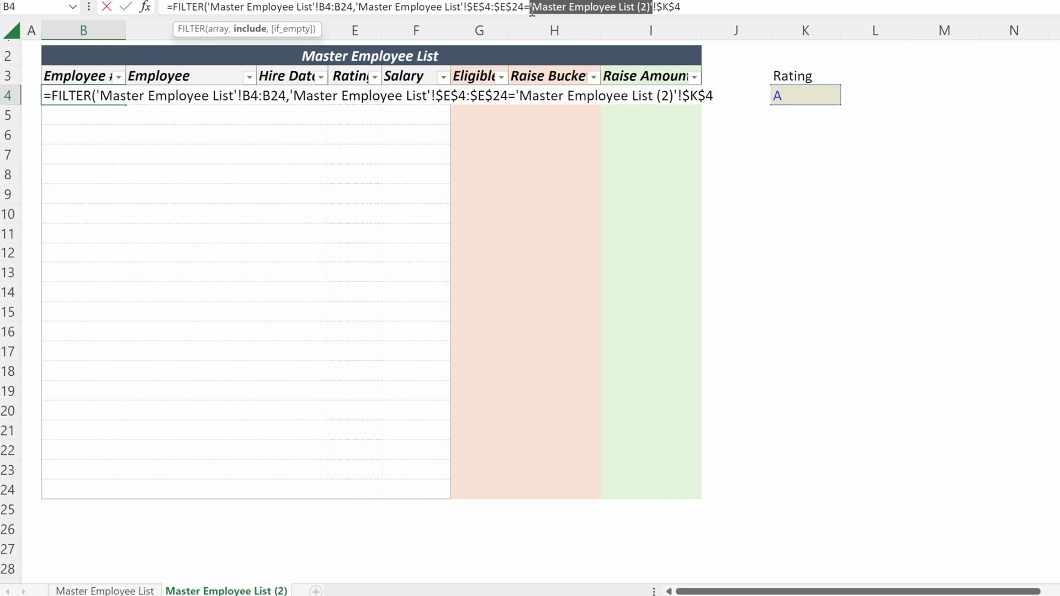
key("BackSpace")
key("Delete")
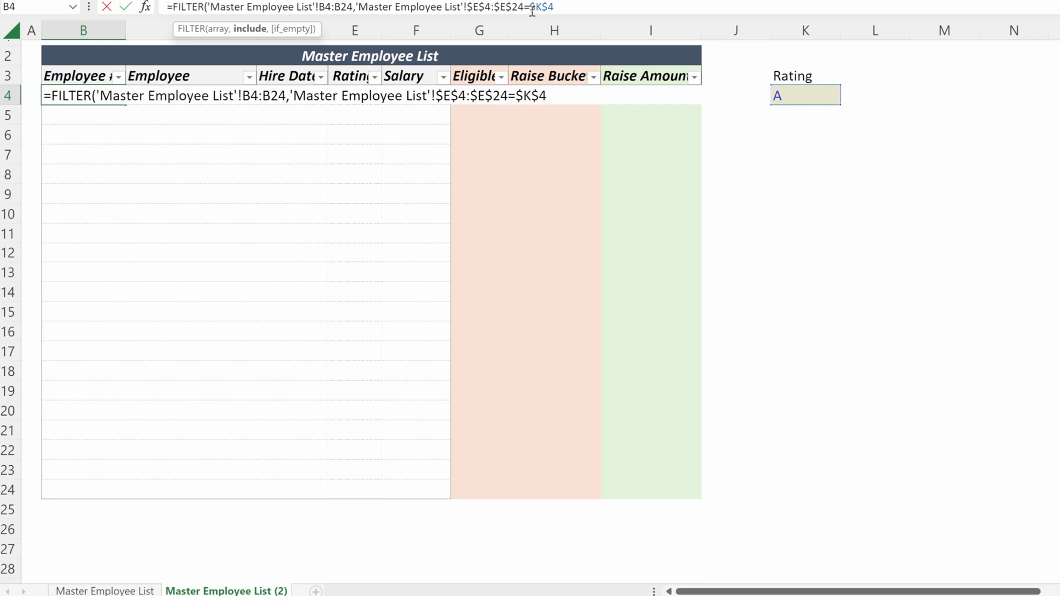
key("Return")
- Copy the row of formulas B4:I4 and paste it back as formulas only
key("Up")
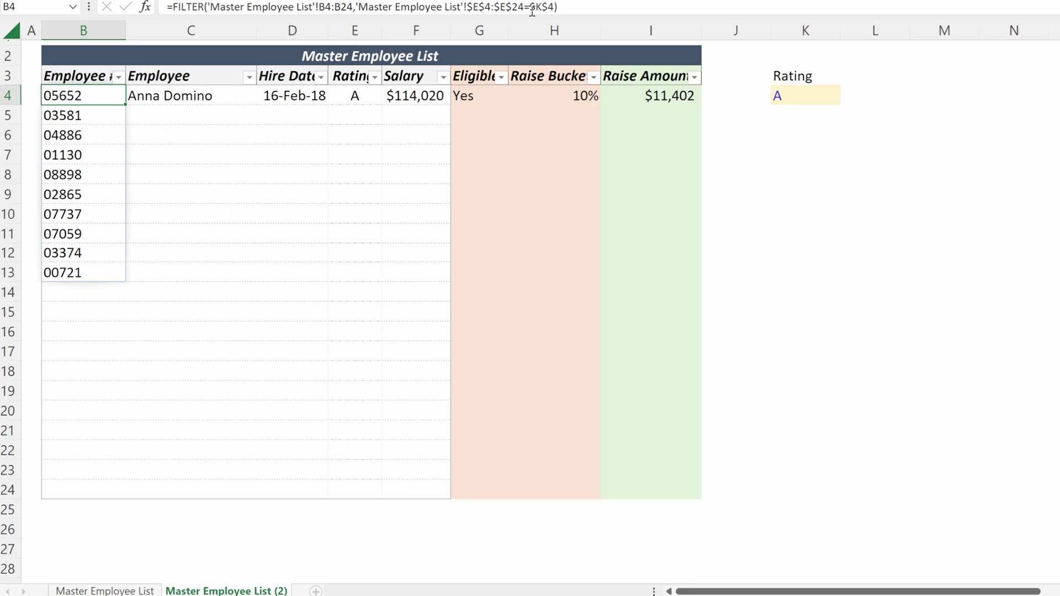
key("ctrl+shift+Right")
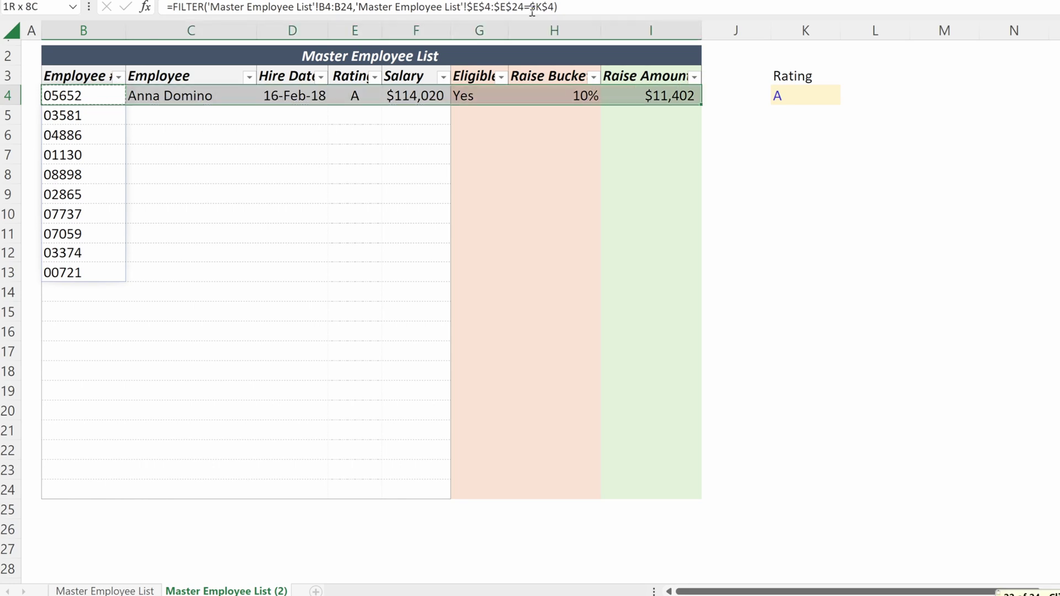
key("ctrl+c")
key("ctrl+alt+v")
key("f")
key("Return")
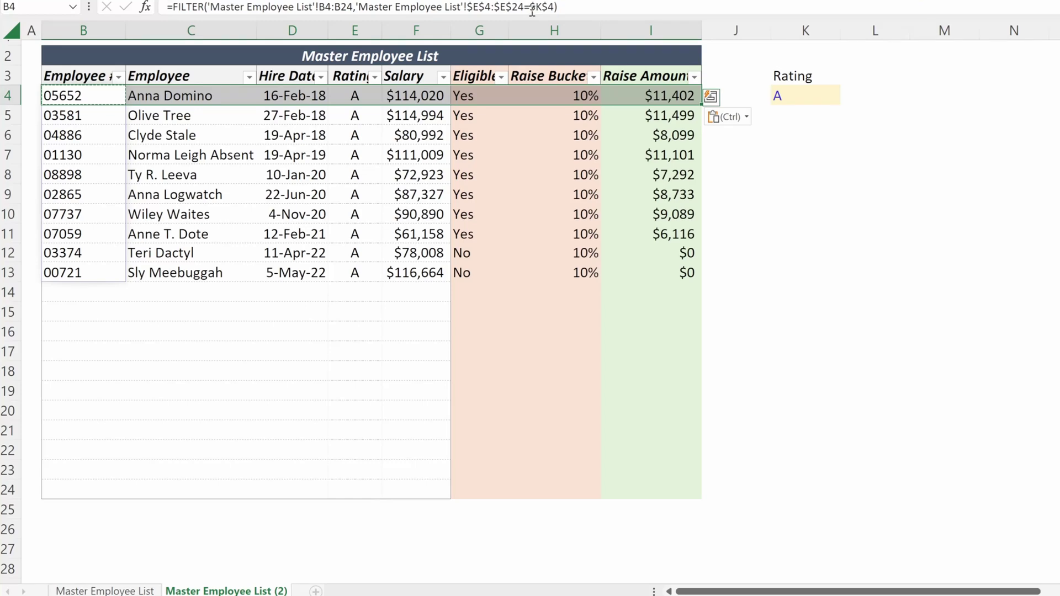
- Set No Fill and No Border on the table body B4:I24
left_click(674, 493, "shift")
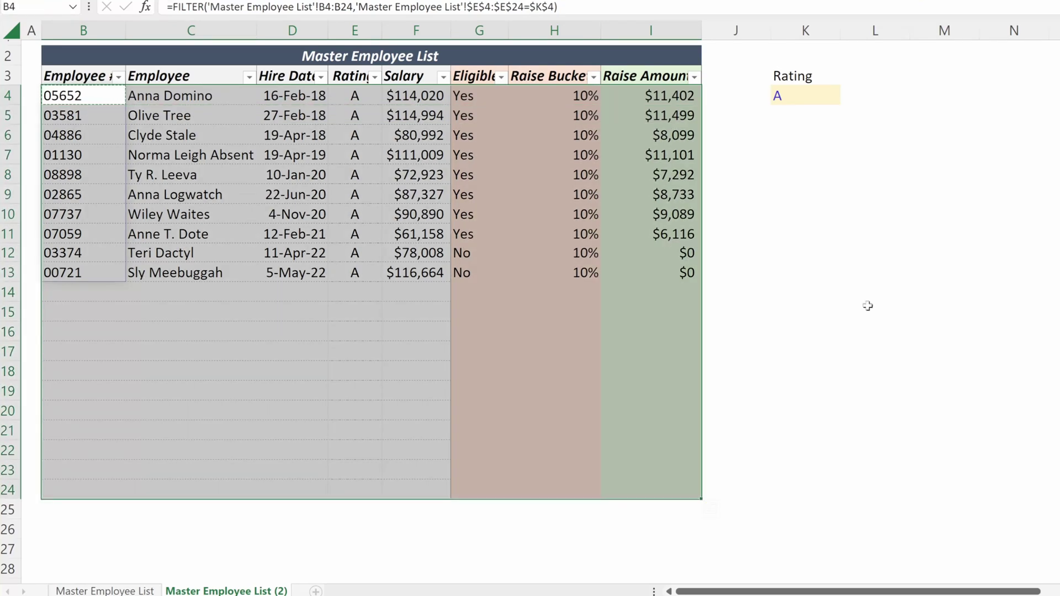
key("alt+h")
key("h")
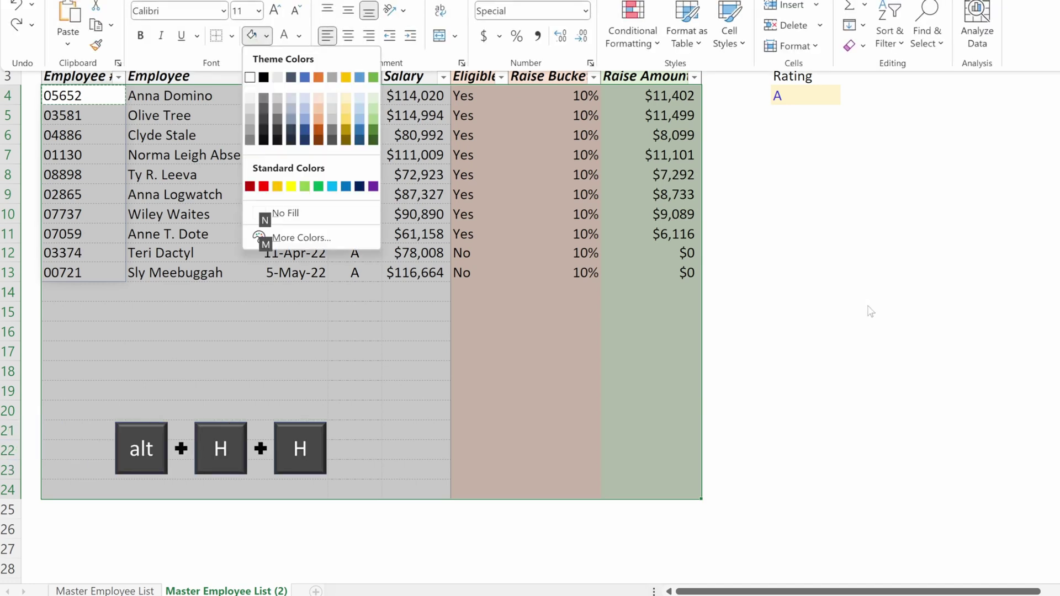
key("n")
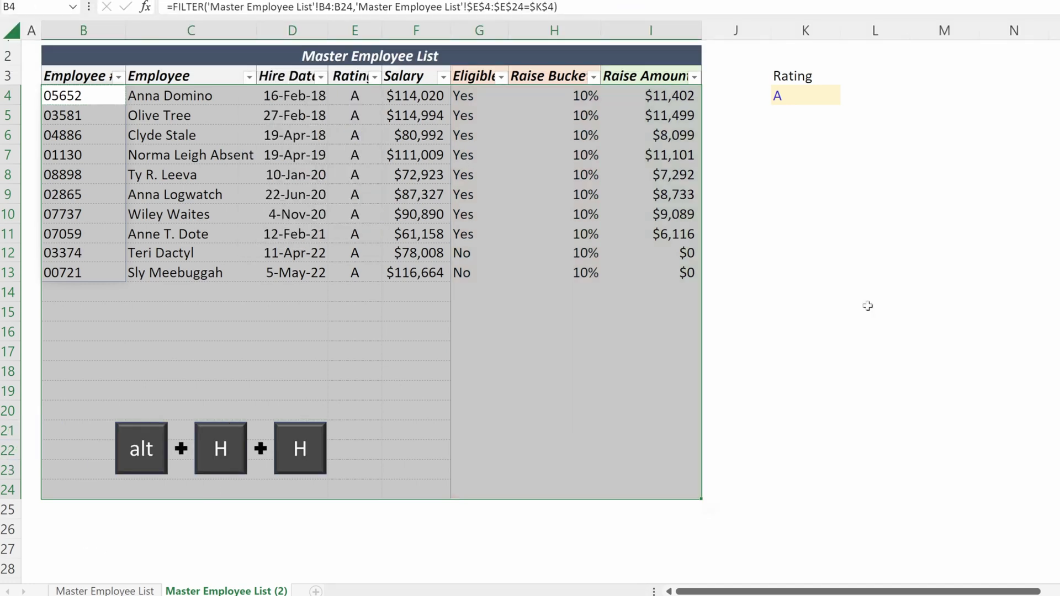
key("alt+h")
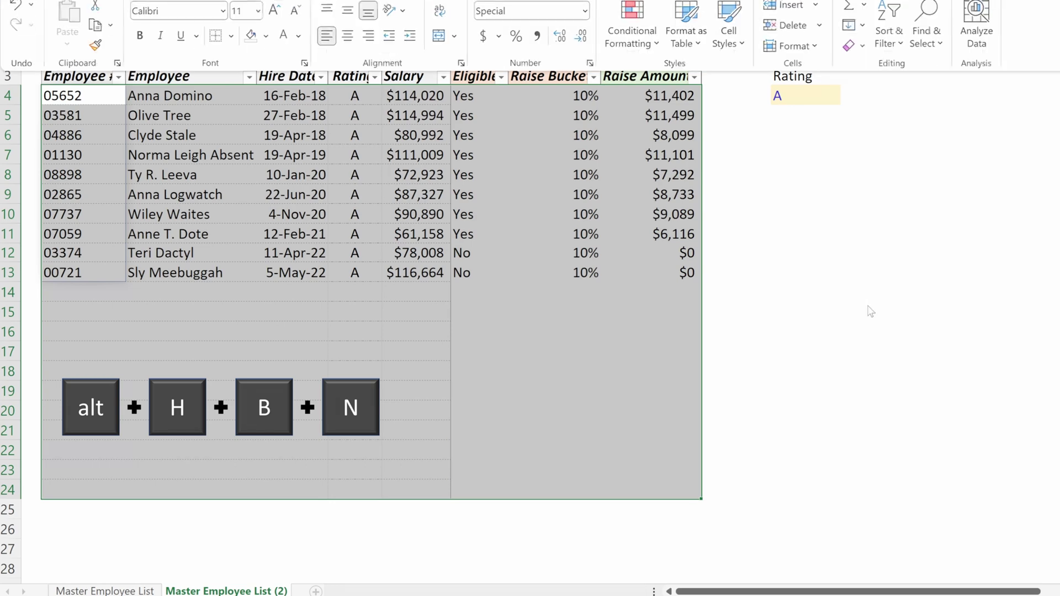
key("b")
key("n")
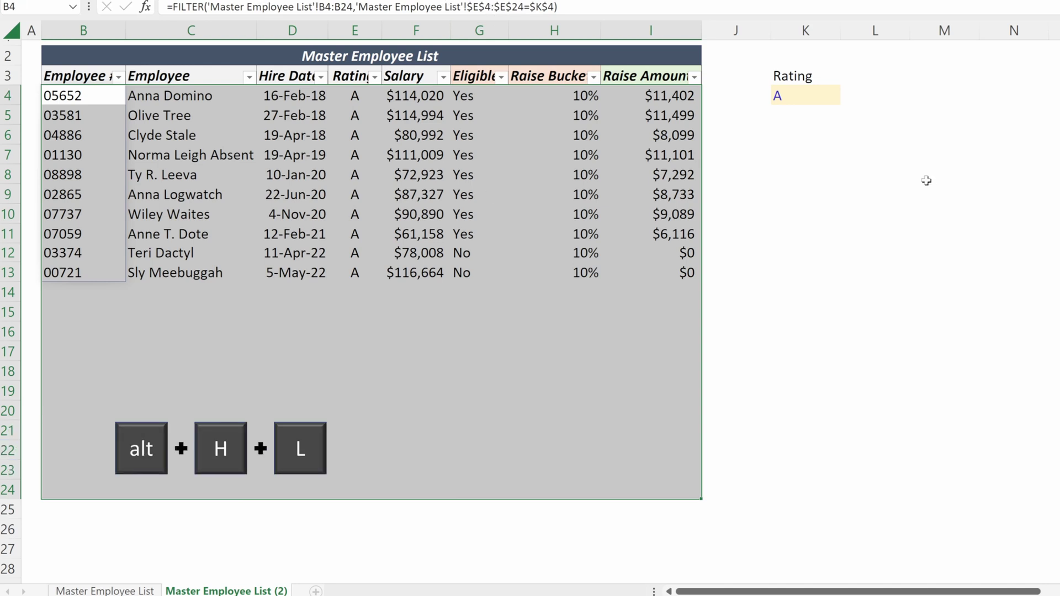
- Add a No Blanks conditional formatting rule that applies a dashed bottom border
key("alt+h")
key("l")
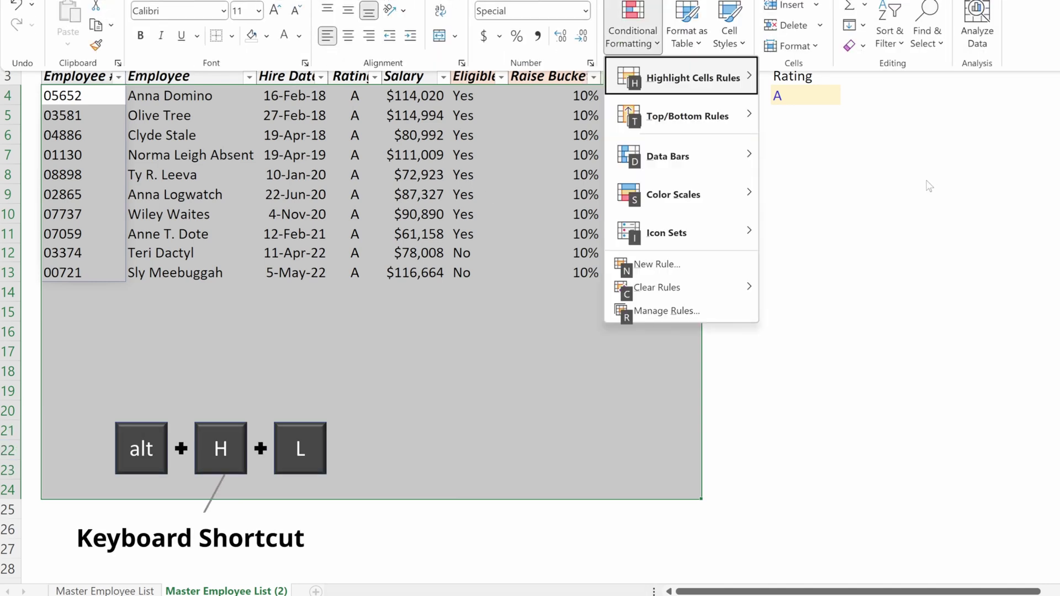
key("h")
key("m")
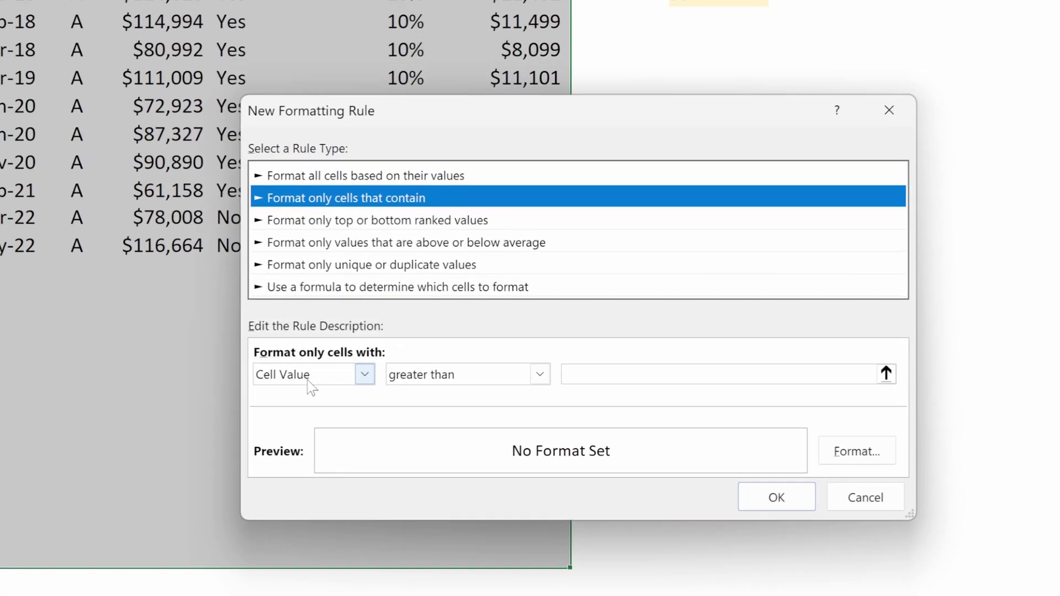
left_click(308, 380)
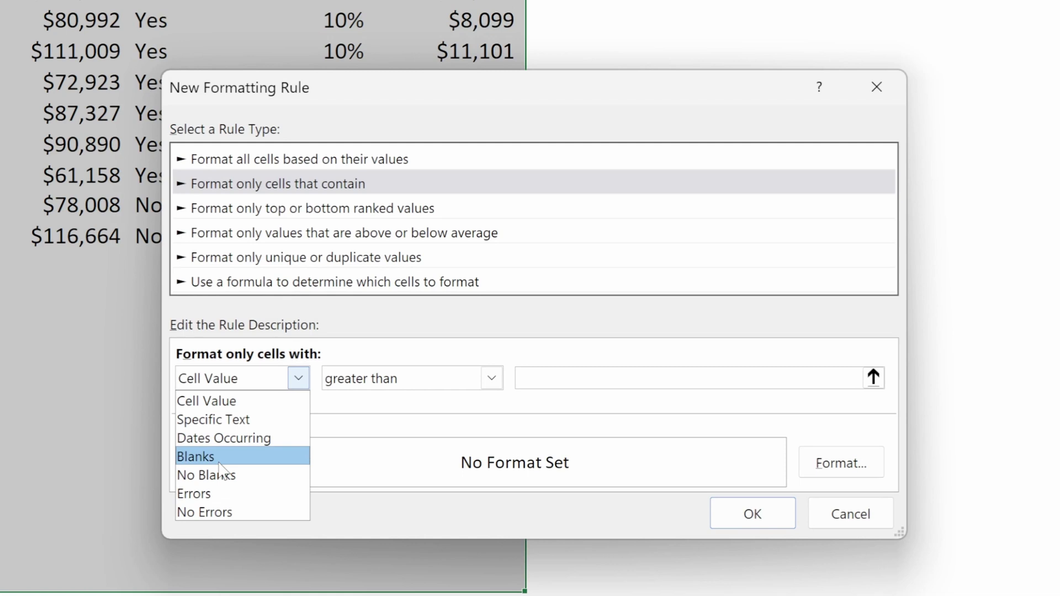
left_click(222, 476)
left_click(830, 465)
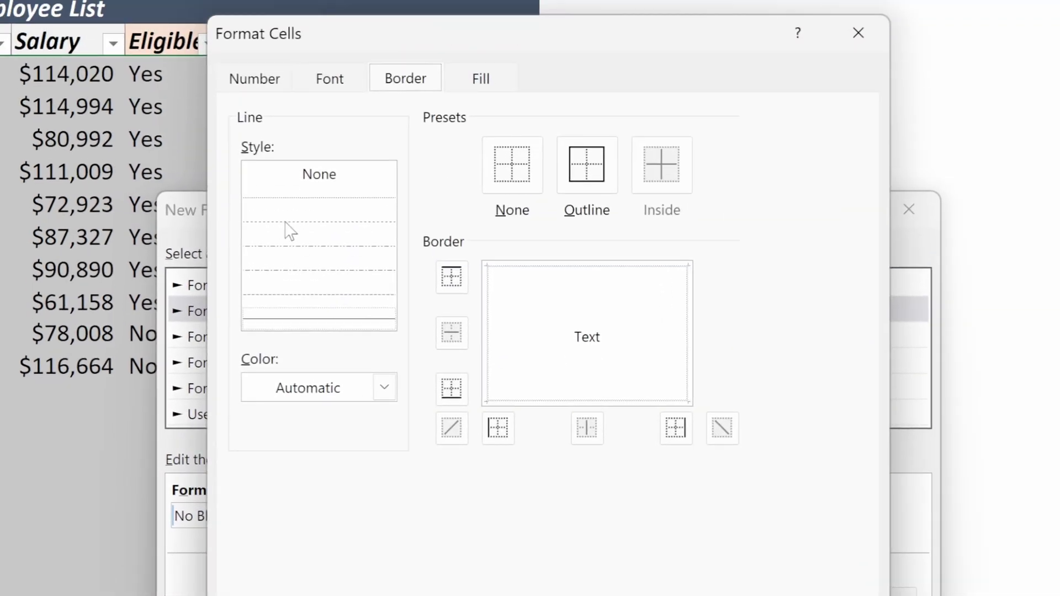
left_click(312, 160)
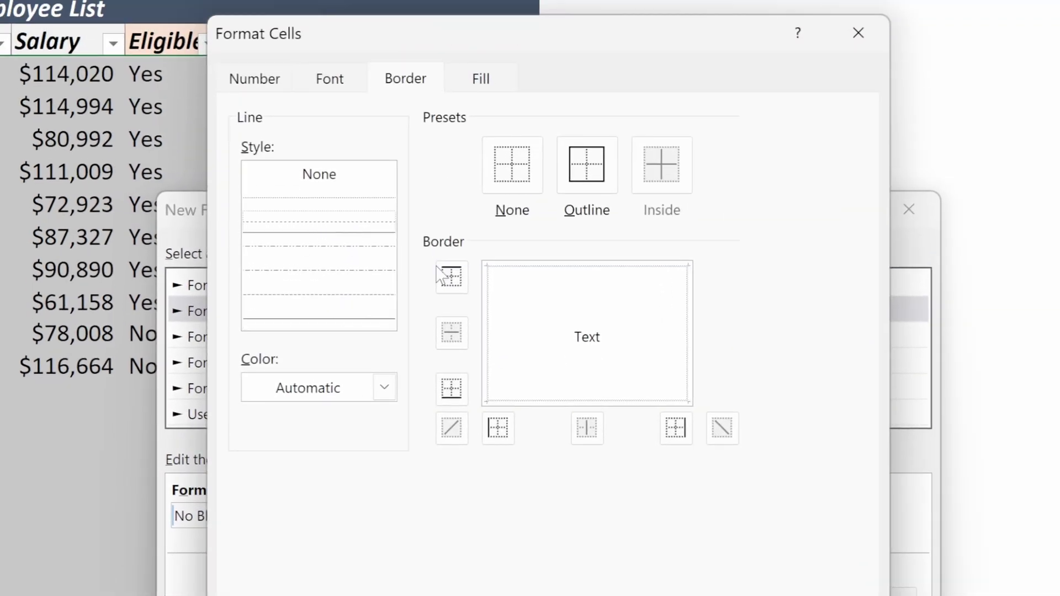
left_click(453, 389)
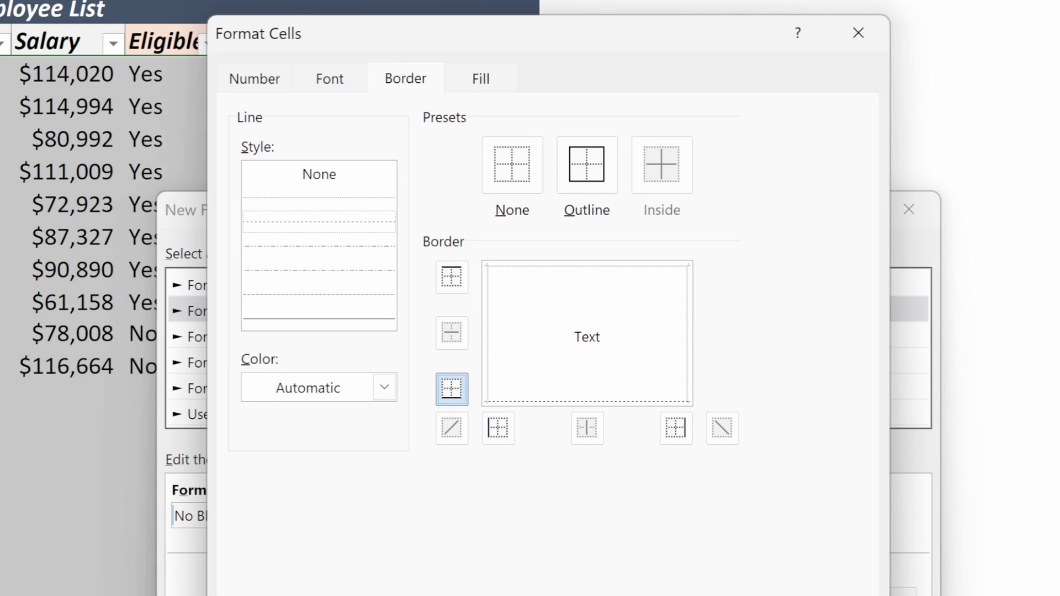
key("Return")
left_click(845, 448)
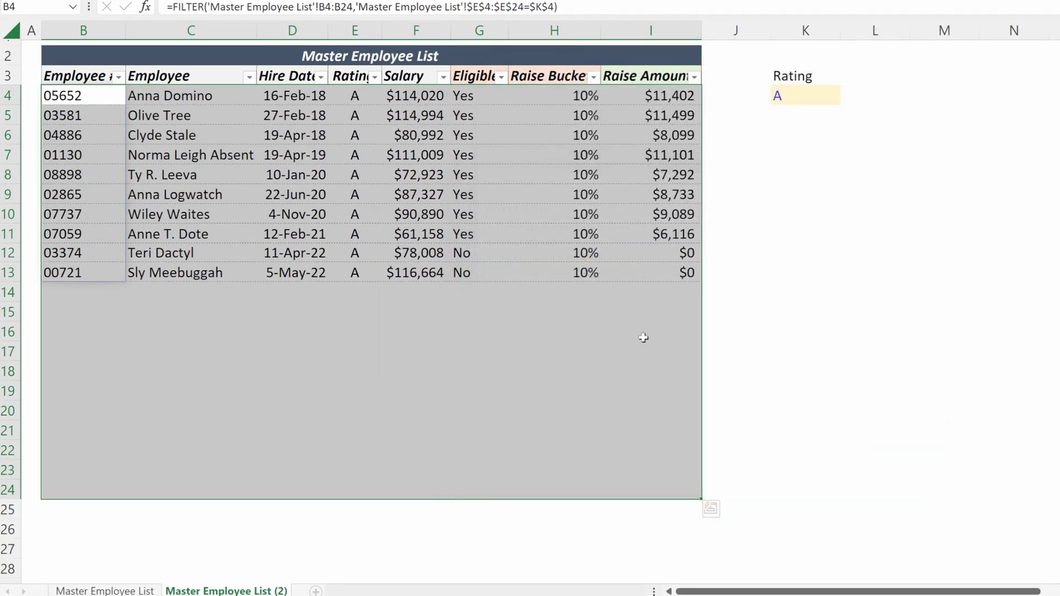
left_click(576, 274)
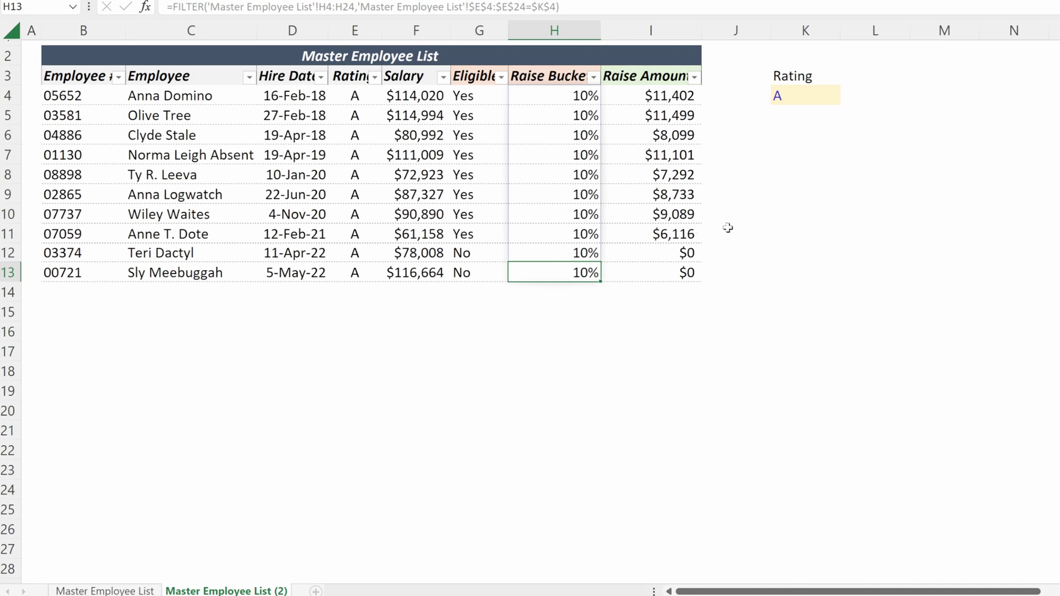
- Set B2 to =K4&" Employees" and rename the sheet A Employees
left_click(797, 173)
left_click(55, 57)
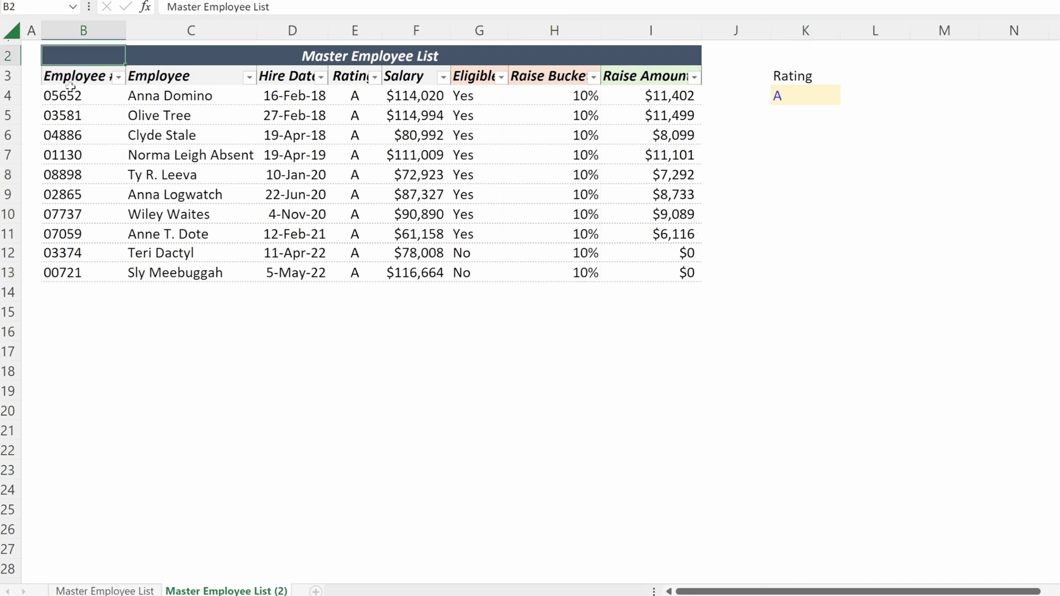
type("=")
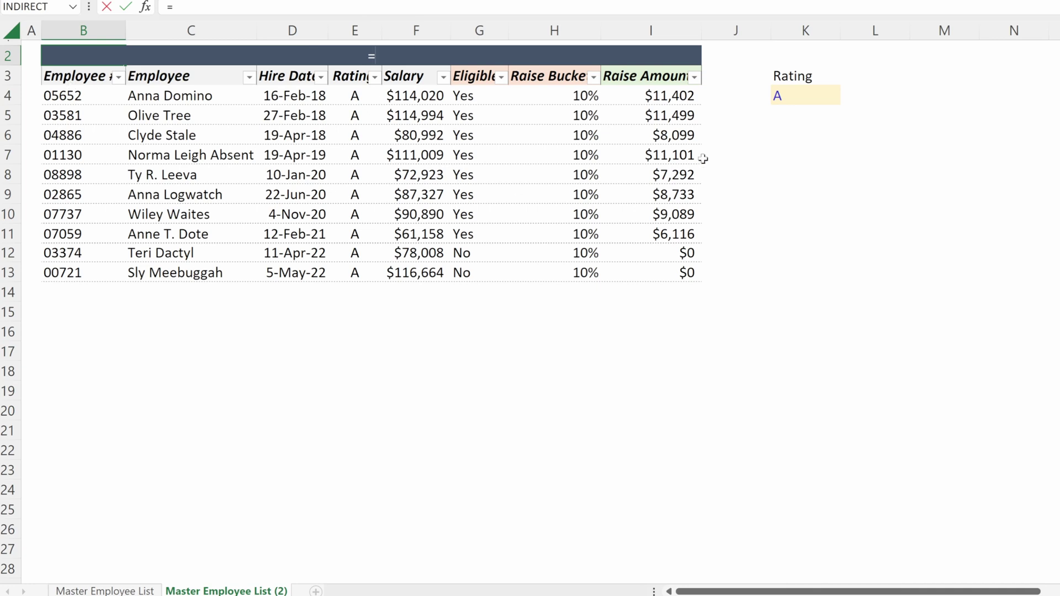
left_click(816, 105)
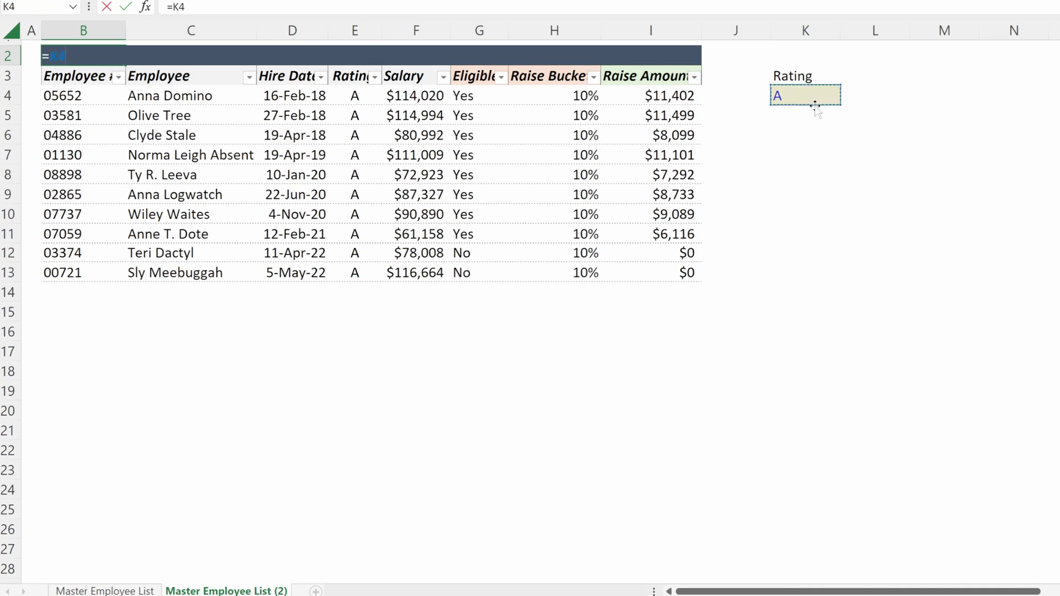
type("&\" Employees")
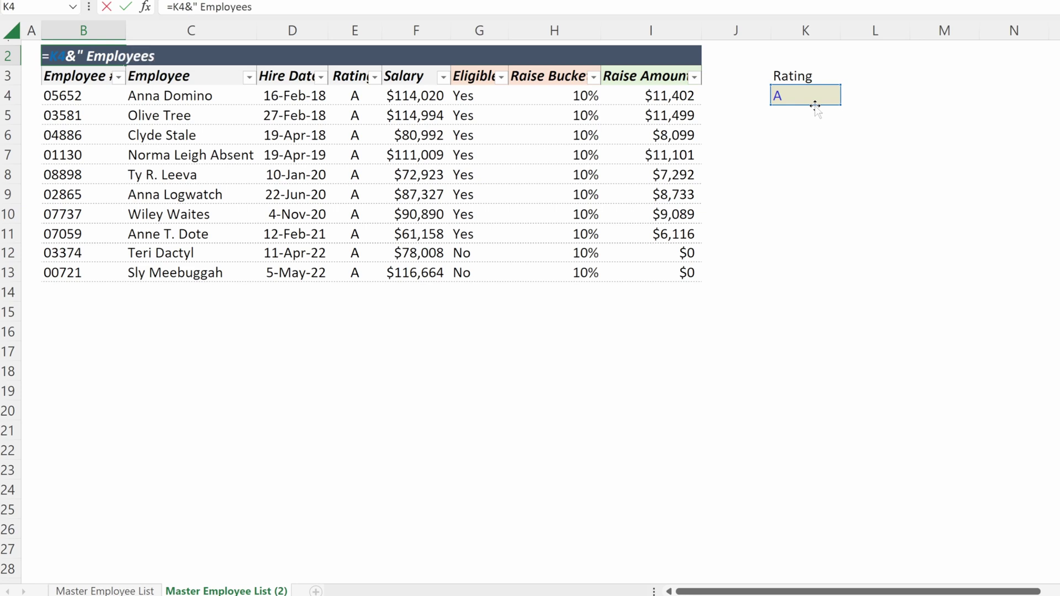
key("Return")
key("alt")
type("h")
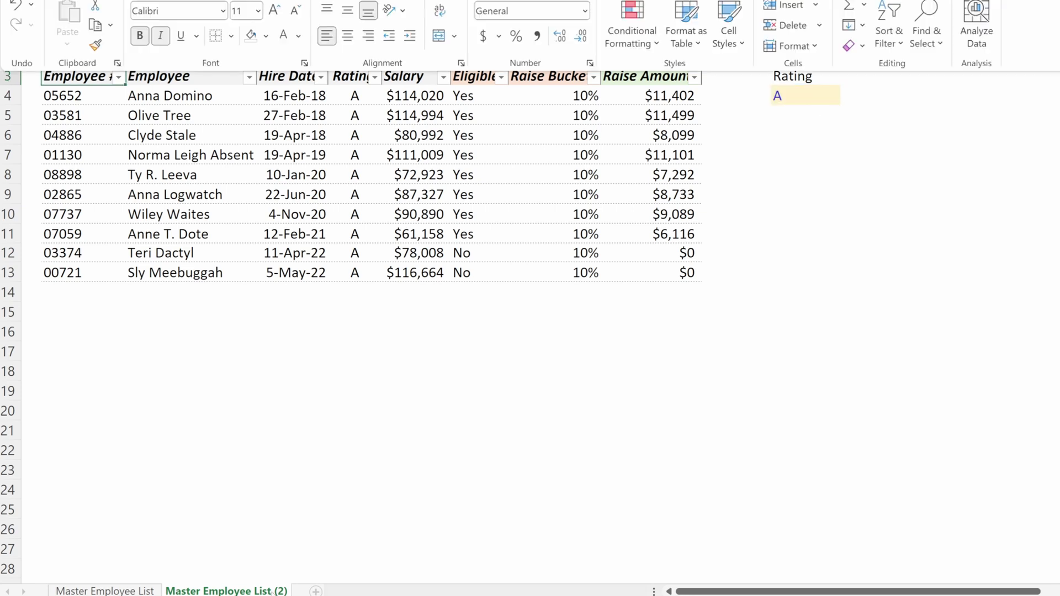
type("orA Employees")
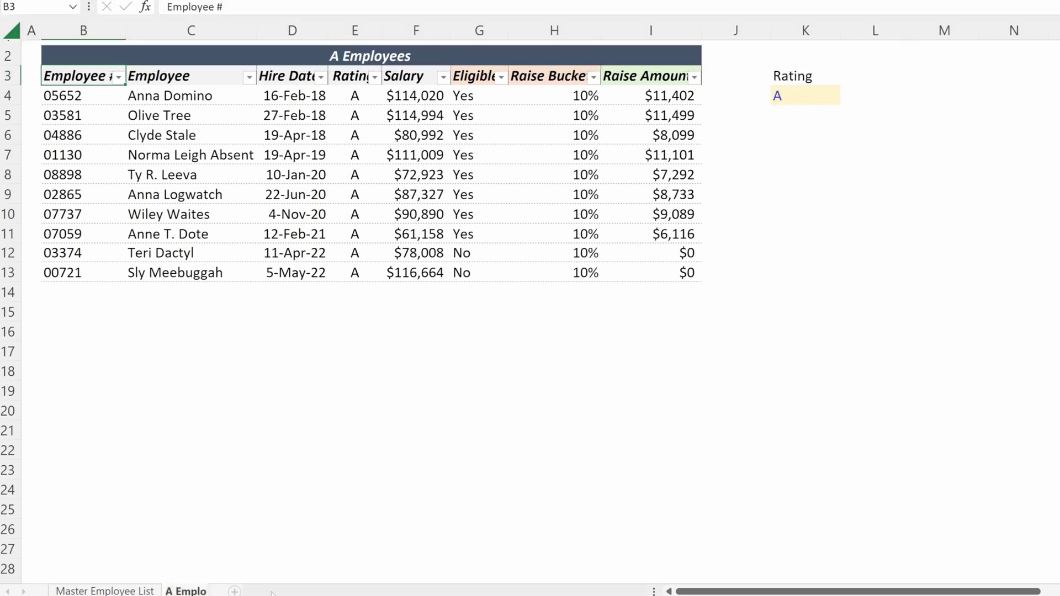
- Copy the sheet as B Employees and set its K4 rating to B
key("Return")
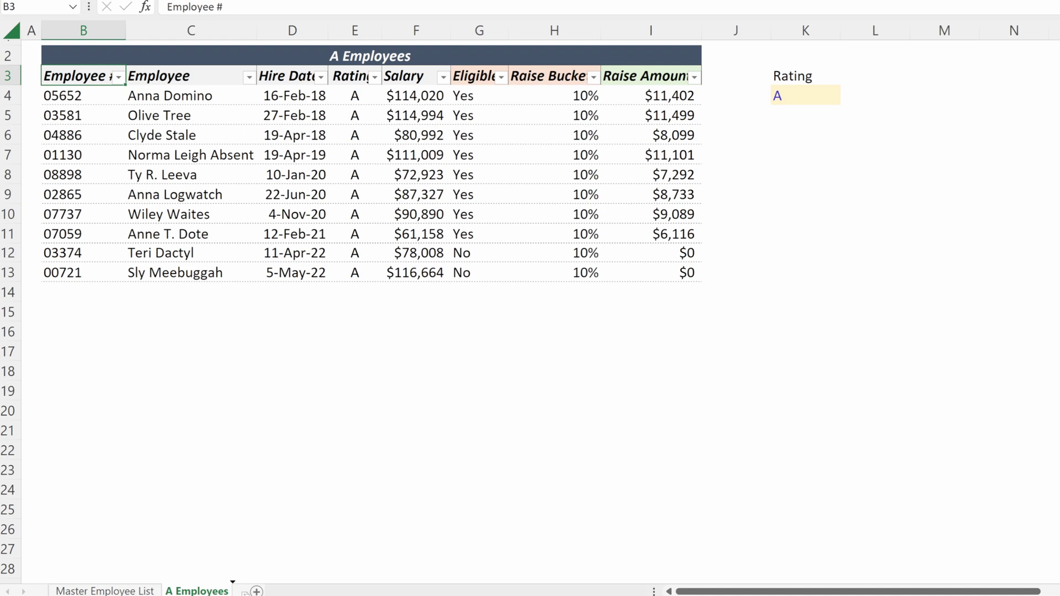
left_click_drag(245, 592, 243, 593)
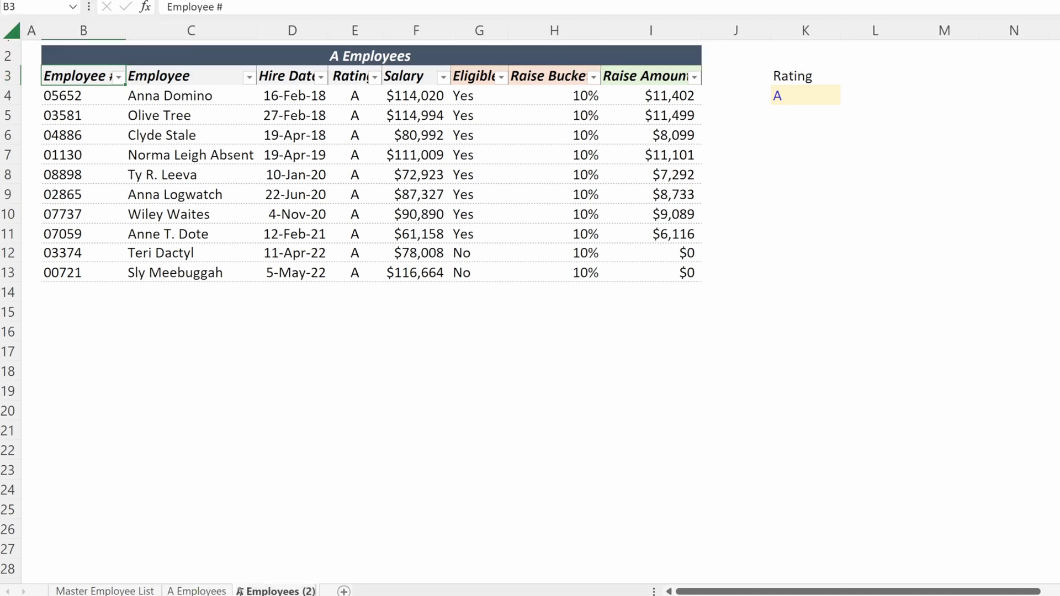
key("BackSpace")
type("B")
key("Return")
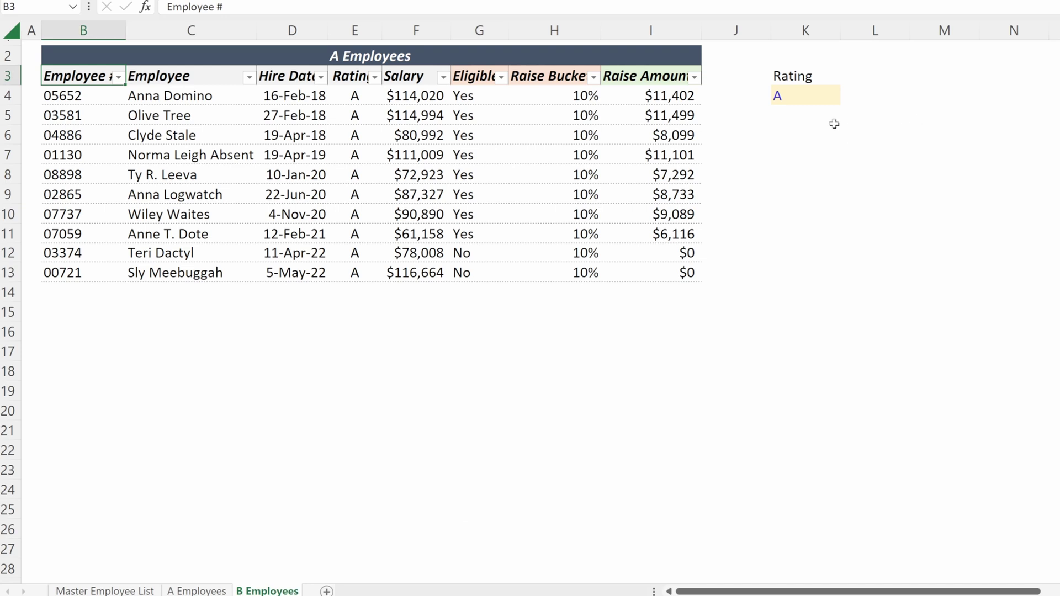
left_click(821, 103)
type("B")
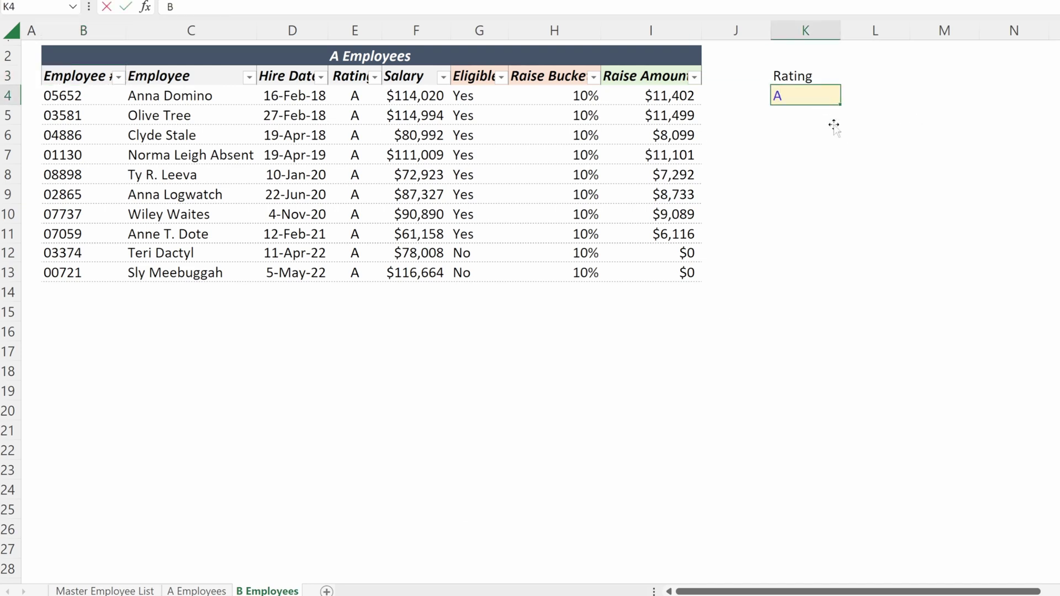
key("Return")
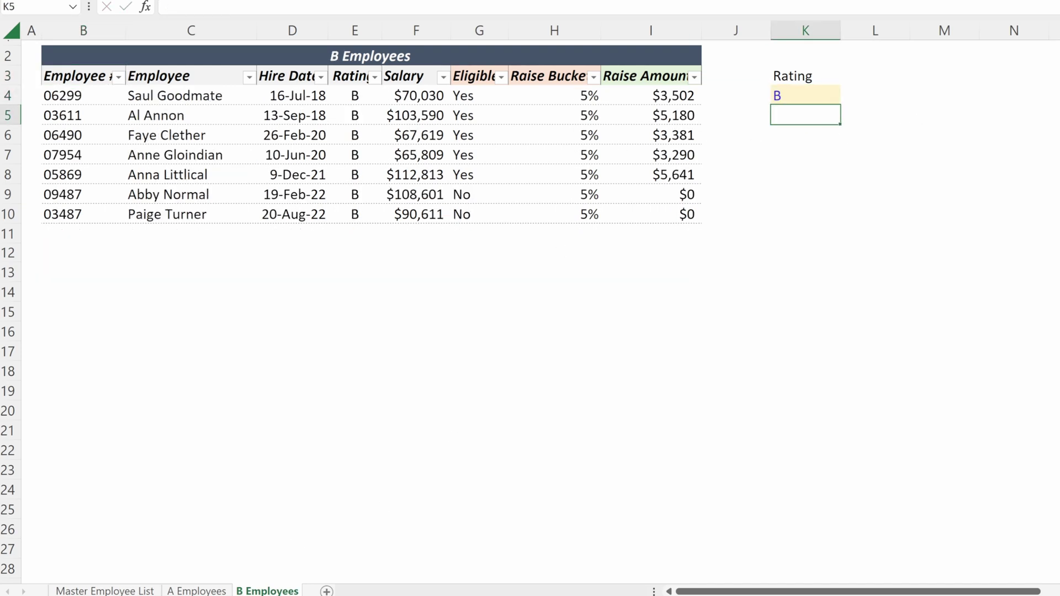
left_click(284, 527)
- Copy the B sheet as C Employees and set its K4 rating to C
left_click_drag(268, 591, 311, 591)
key("BackSpace")
key("BackSpace")
key("BackSpace")
key("BackSpace")
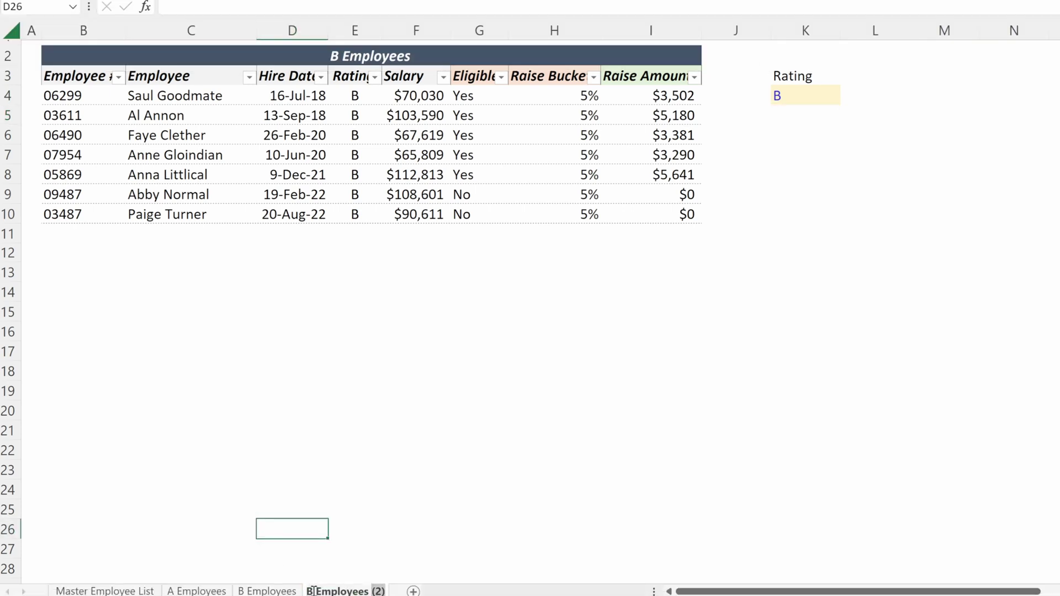
type("C")
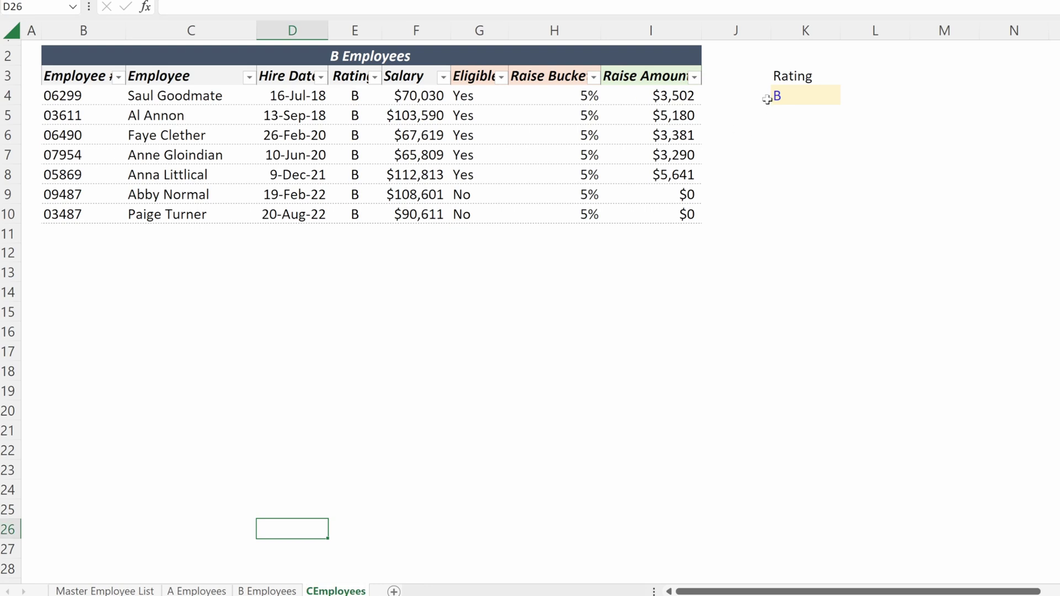
left_click(796, 95)
type("C")
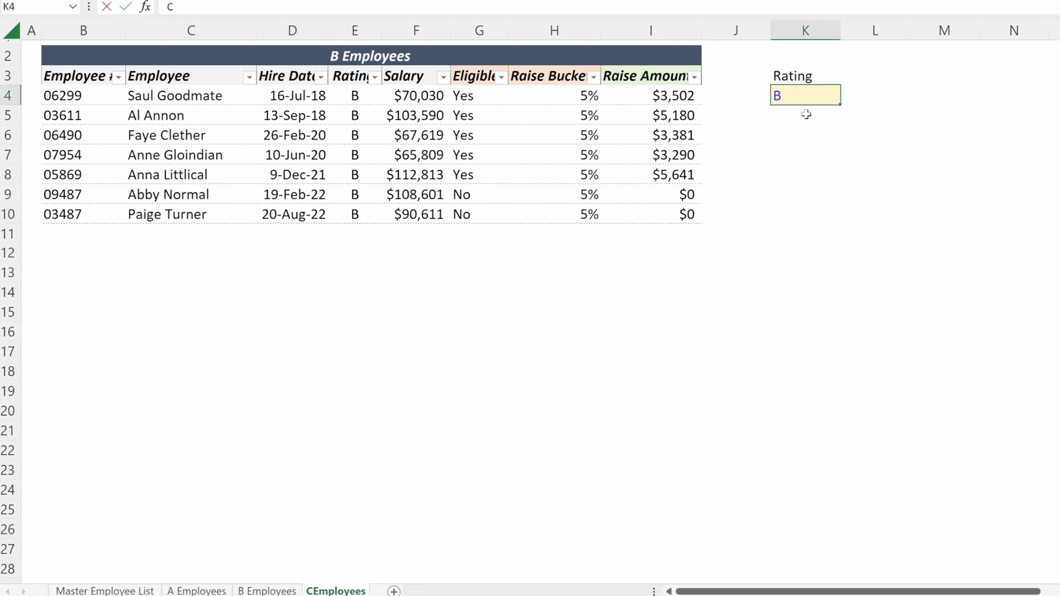
key("Return")
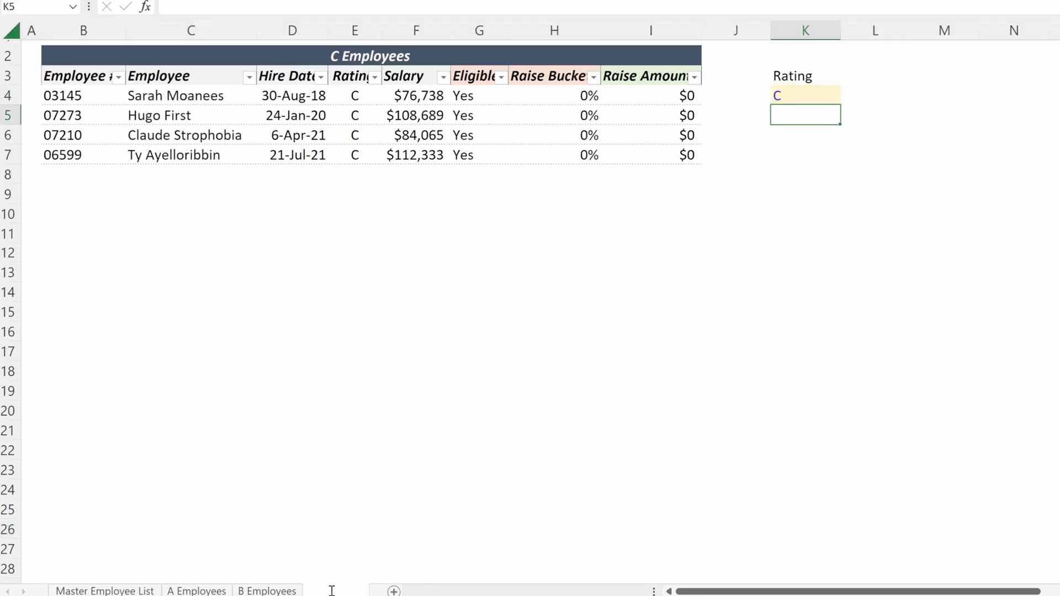
double_click(332, 590)
left_click(313, 590)
key("Return")
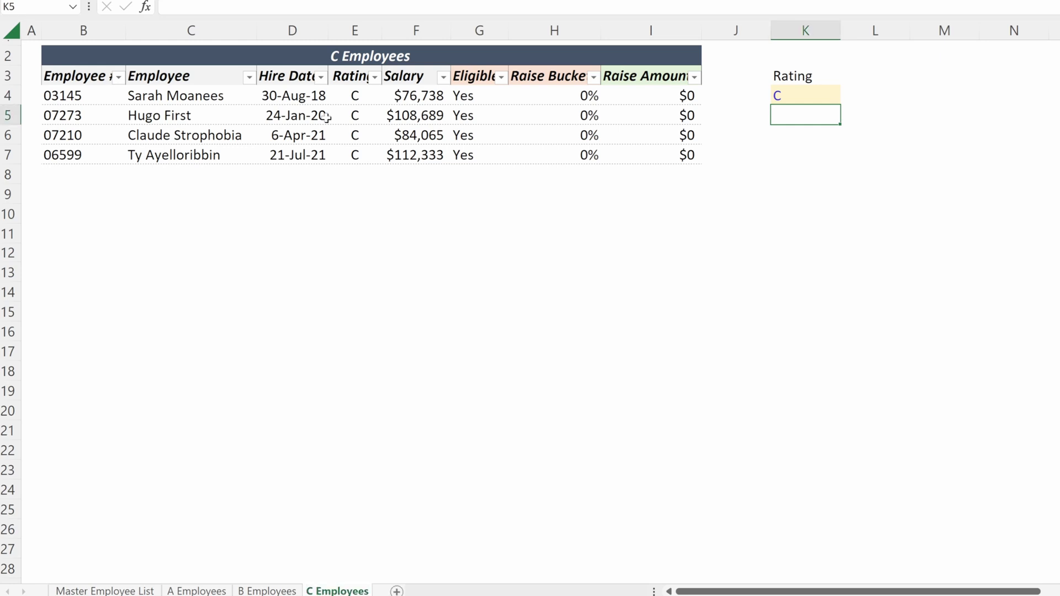
- On Master Employee List, copy the A rating from E6 into E7:E14
key("ctrl+Page_Up")
key("ctrl+Page_Up")
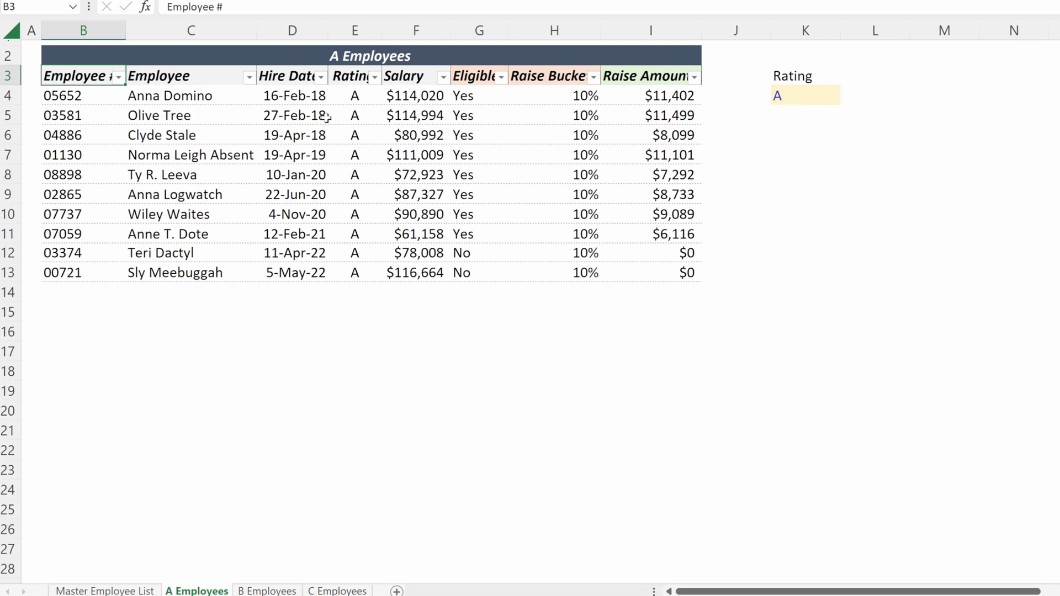
key("ctrl+Page_Up")
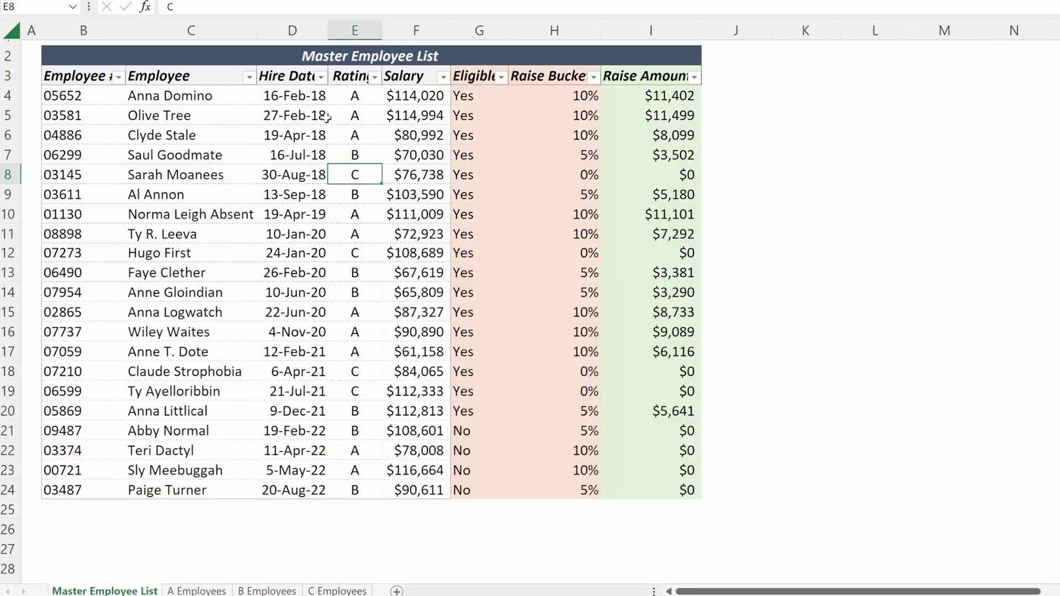
left_click(366, 138)
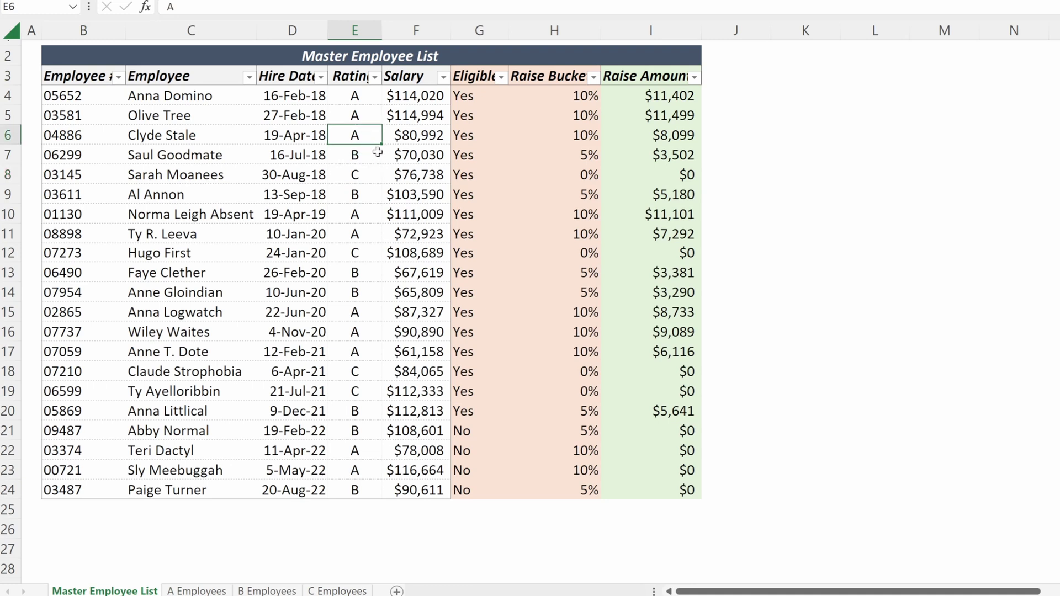
left_click(363, 295, "shift")
key("ctrl+c")
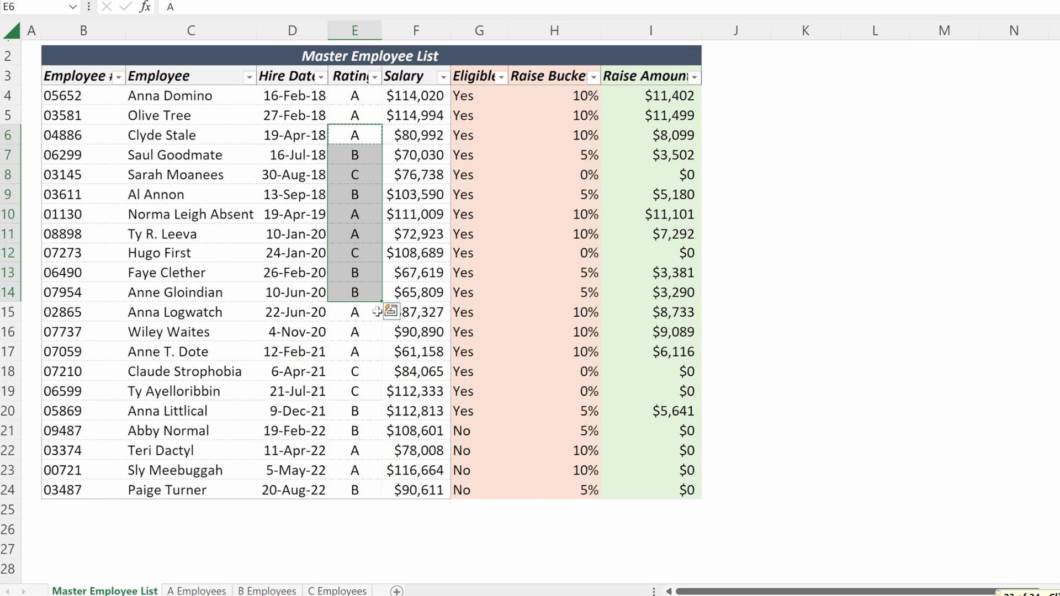
key("ctrl+v")
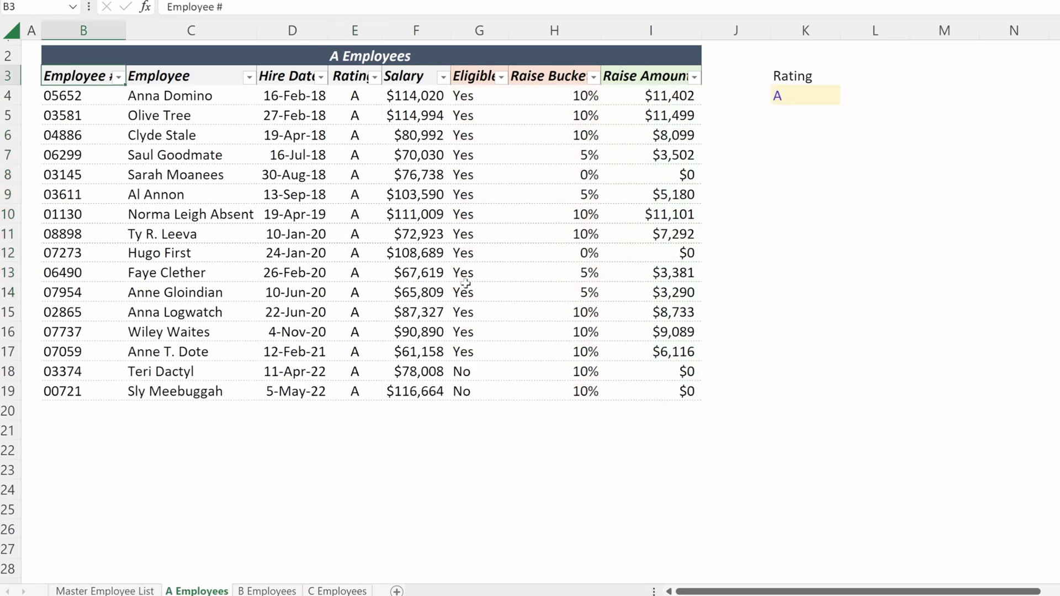
- After checking the B and C sheets, enter C in E5 and fill it down to E17
key("ctrl+Page_Down")
key("ctrl+Page_Down")
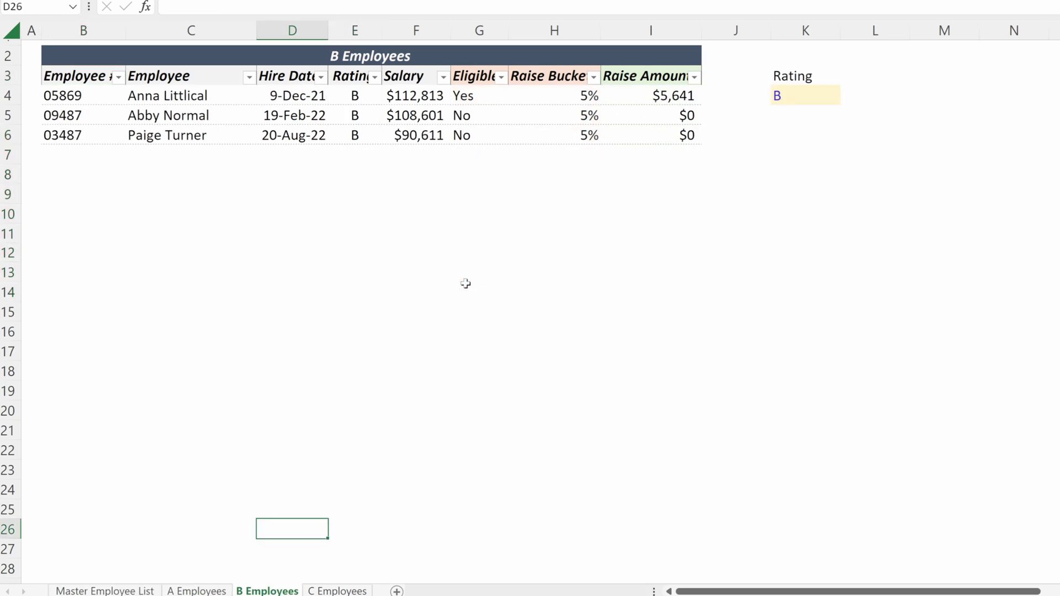
key("ctrl+Page_Up")
key("ctrl+Page_Up")
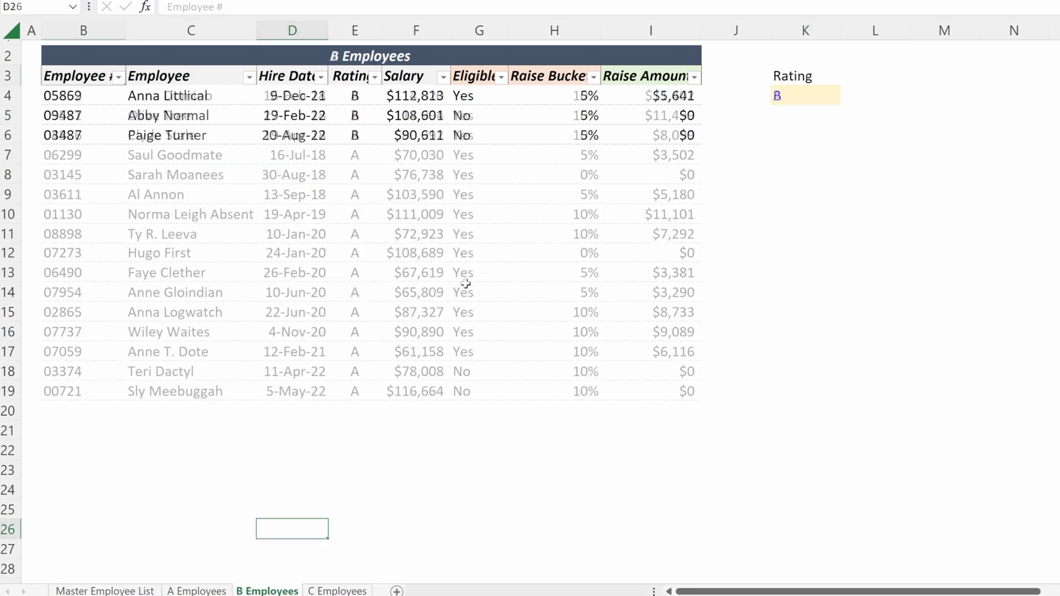
key("ctrl+Page_Up")
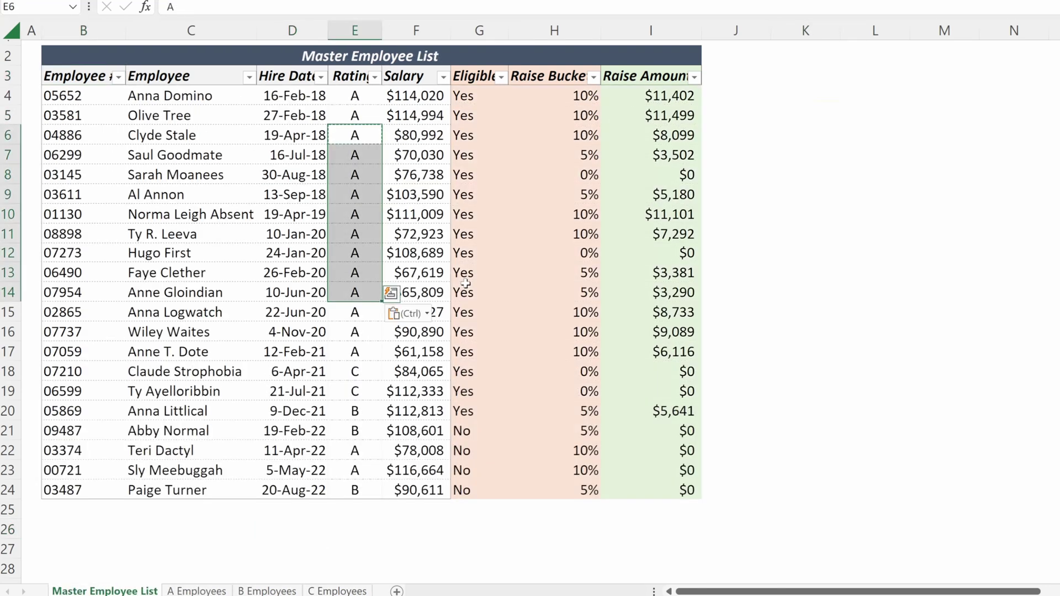
left_click(365, 116)
type("C")
key("shift+Down")
key("shift+Down")
key("shift+Down")
key("shift+Down")
key("shift+Down")
key("shift+Down")
key("shift+Down")
key("shift+Down")
key("shift+Down")
key("shift+Down")
key("shift+Down")
key("shift+Down")
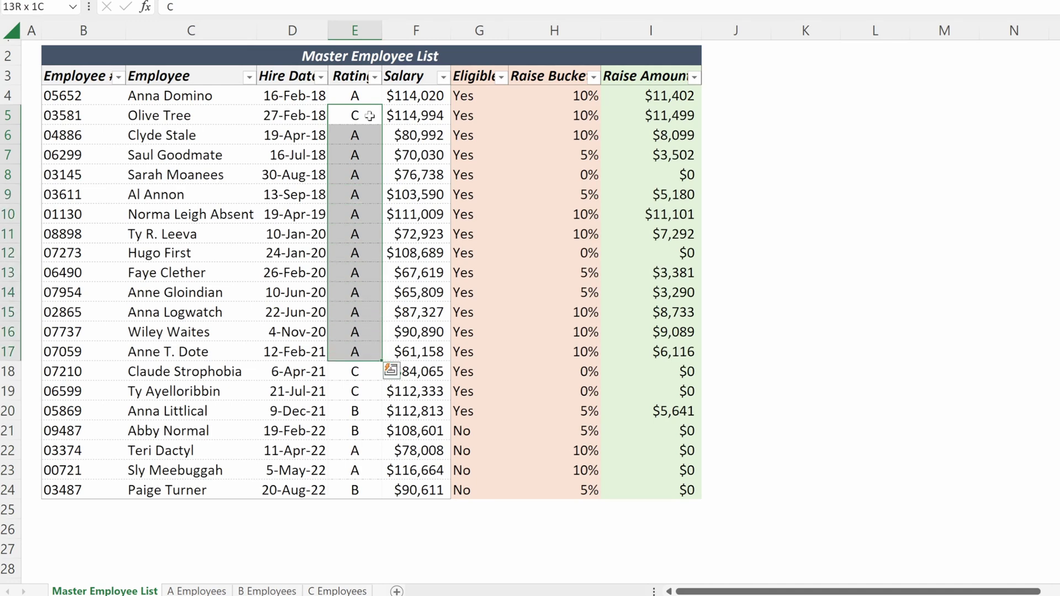
key("ctrl+d")
- Review the updated A and C Employees sheets; C Employees now lists 15 employees
key("ctrl+Page_Down")
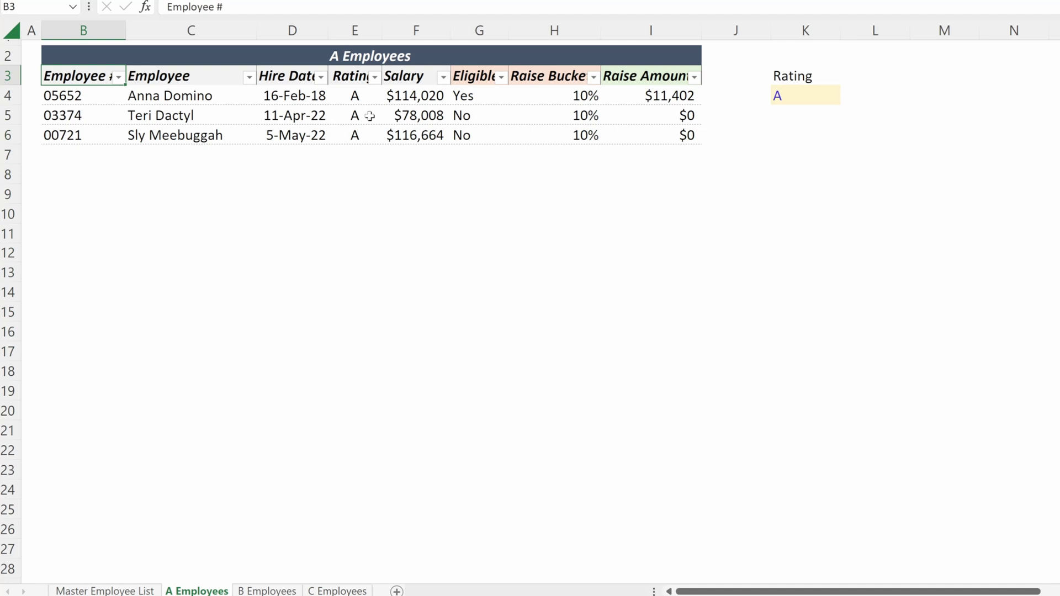
key("ctrl+Page_Down")
key("ctrl+Page_Down")
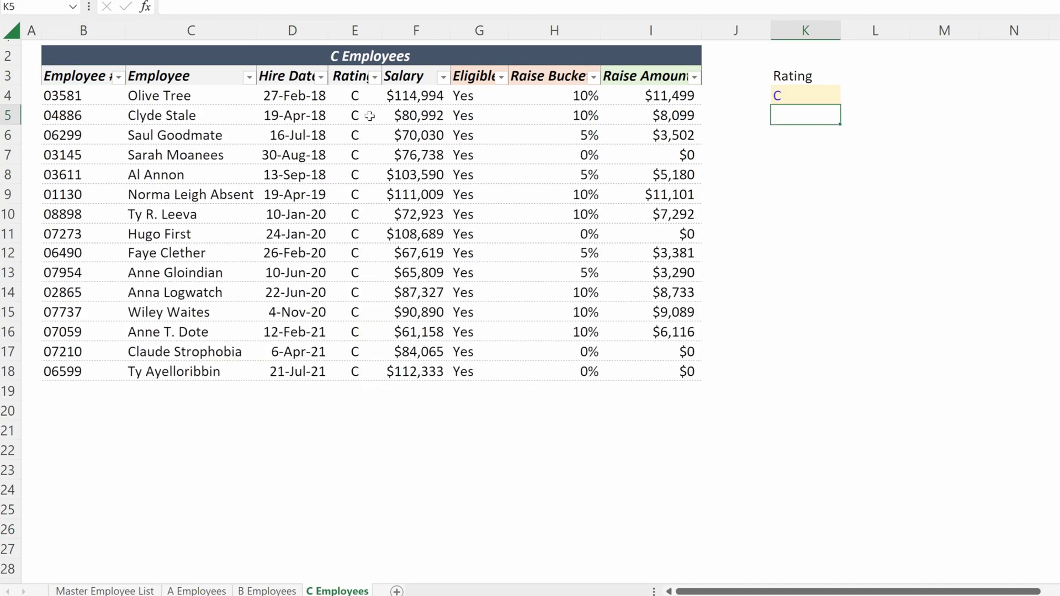
left_click_drag(87, 139, 689, 214)
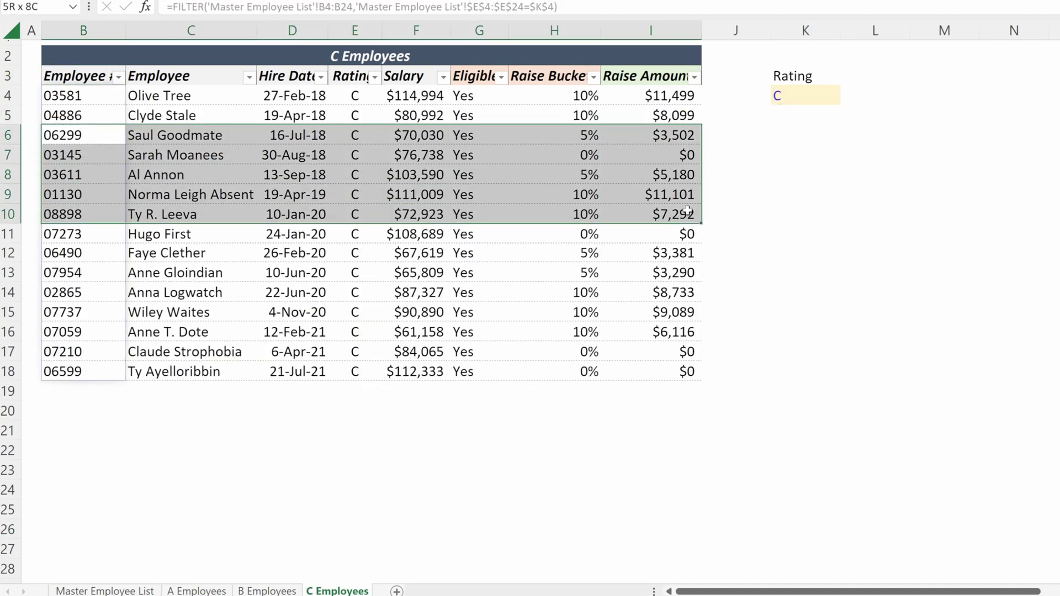
left_click(840, 201)
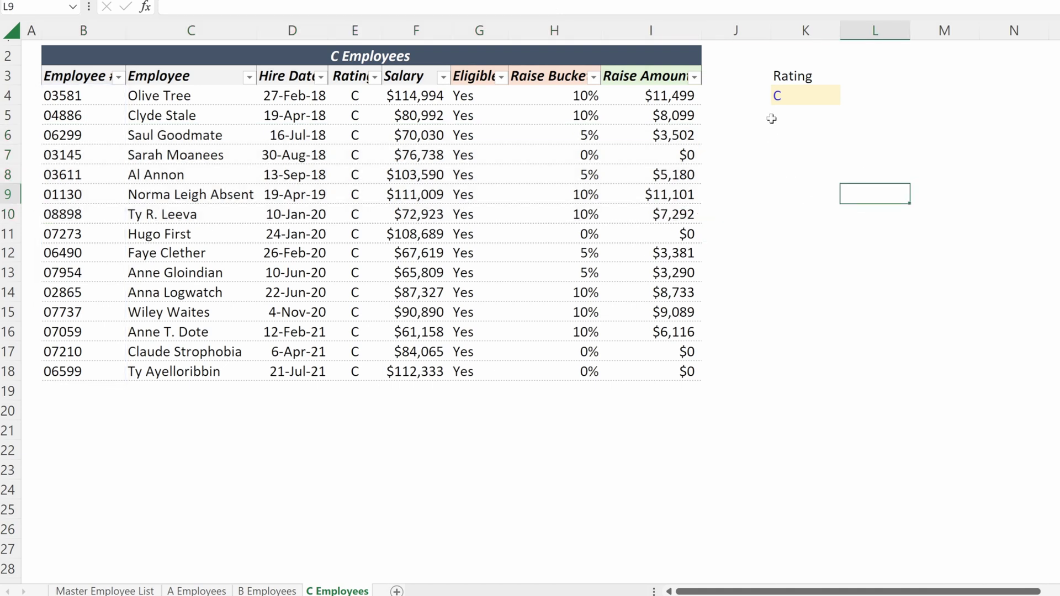